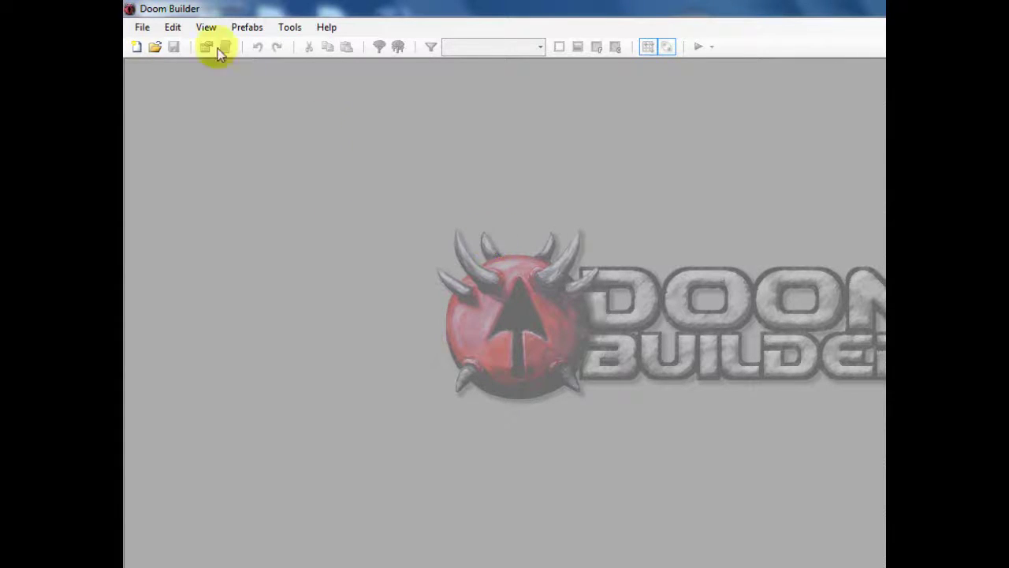
# - Create a new map using the ZDoom (Doom in Hexen format) game configuration
pyautogui.click(135, 47)
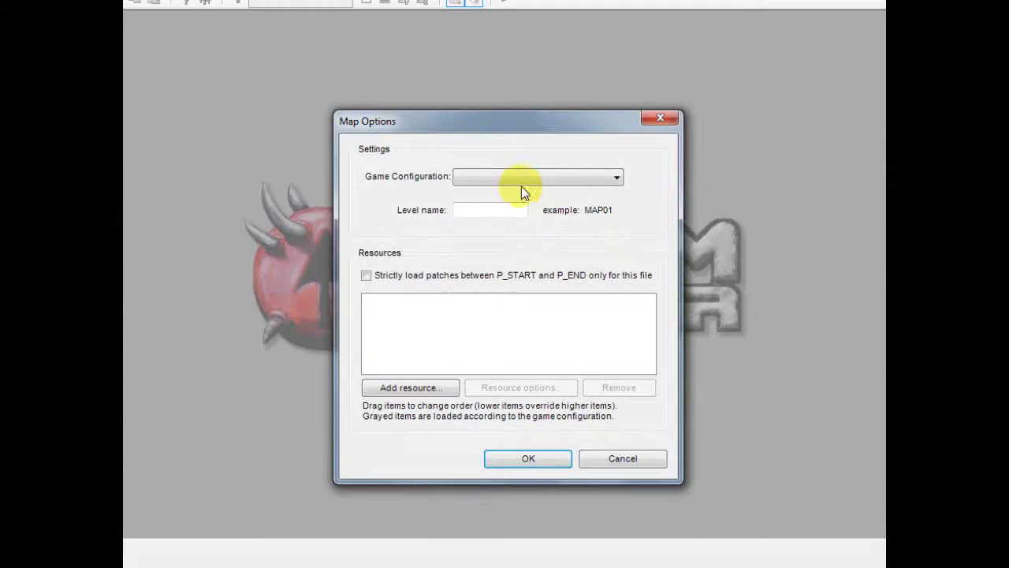
pyautogui.click(481, 180)
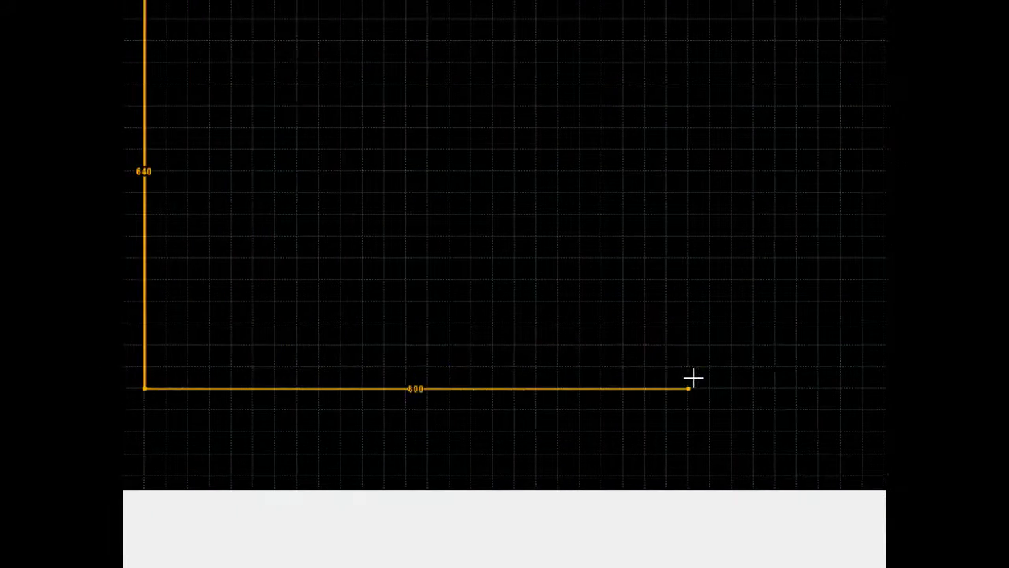
# - Draw a large room sector about 832 by 640 units and square up its upper-right corner vertex
pyautogui.click(663, 387)
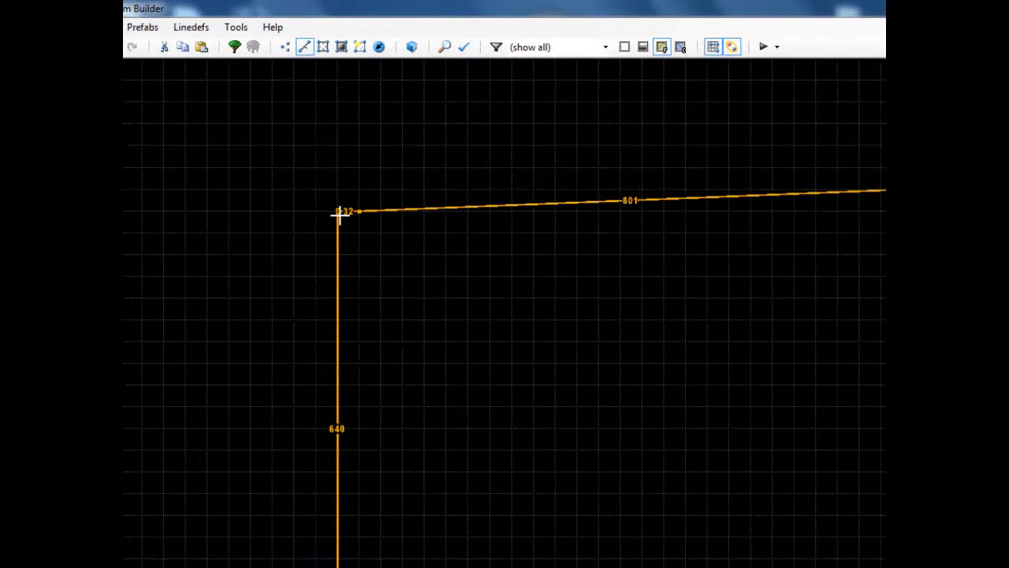
pyautogui.click(338, 213)
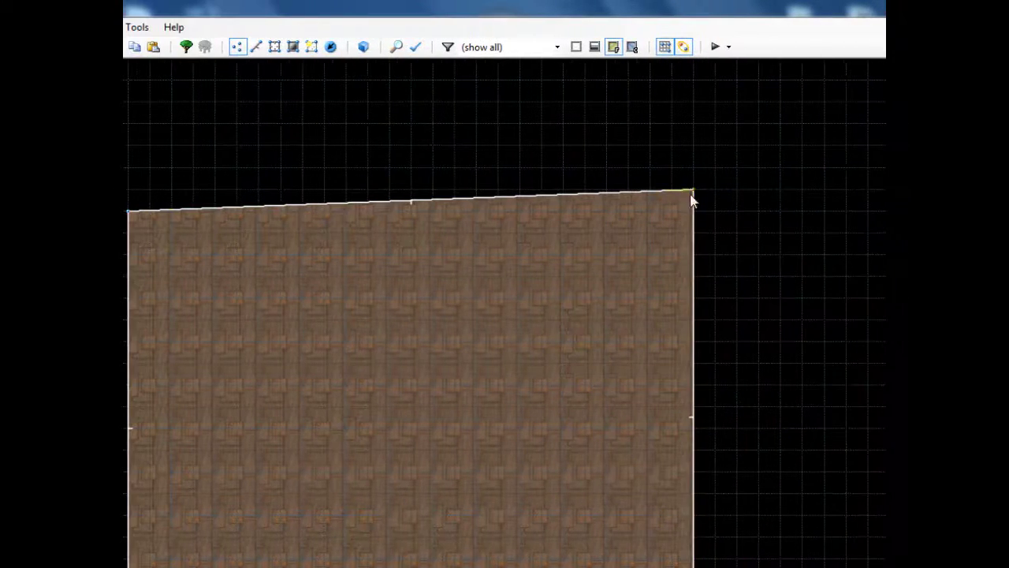
pyautogui.moveTo(690, 194); pyautogui.dragTo(691, 211, button='right')
pyautogui.press('Left')
pyautogui.press('Down')
pyautogui.scroll(-1, 621, 302)
pyautogui.scroll(1, 538, 456)
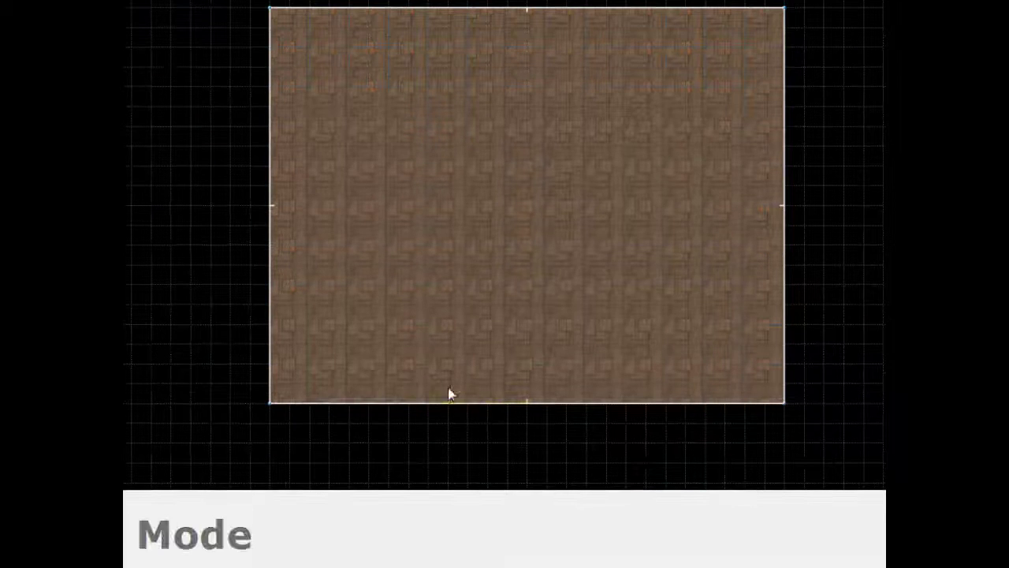
# - Draw an inner rectangular sector inset 16 units from the room's outer walls, using a 16 mp grid
pyautogui.scroll(2, 296, 287)
pyautogui.press('Up')
pyautogui.press('Up')
pyautogui.press('Up')
pyautogui.press('Up')
pyautogui.scroll(3, 274, 182)
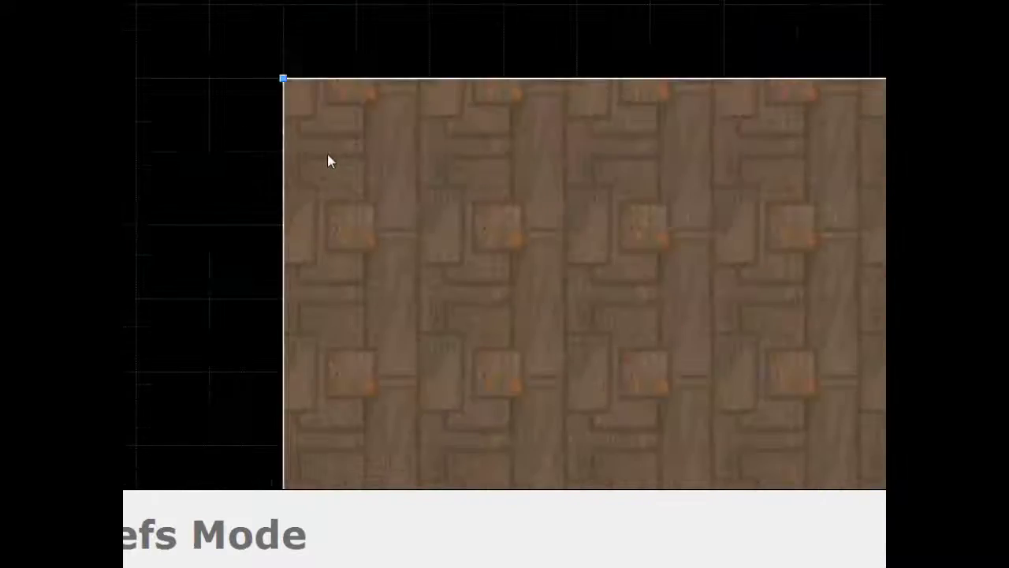
pyautogui.press('Up')
pyautogui.scroll(2, 274, 201)
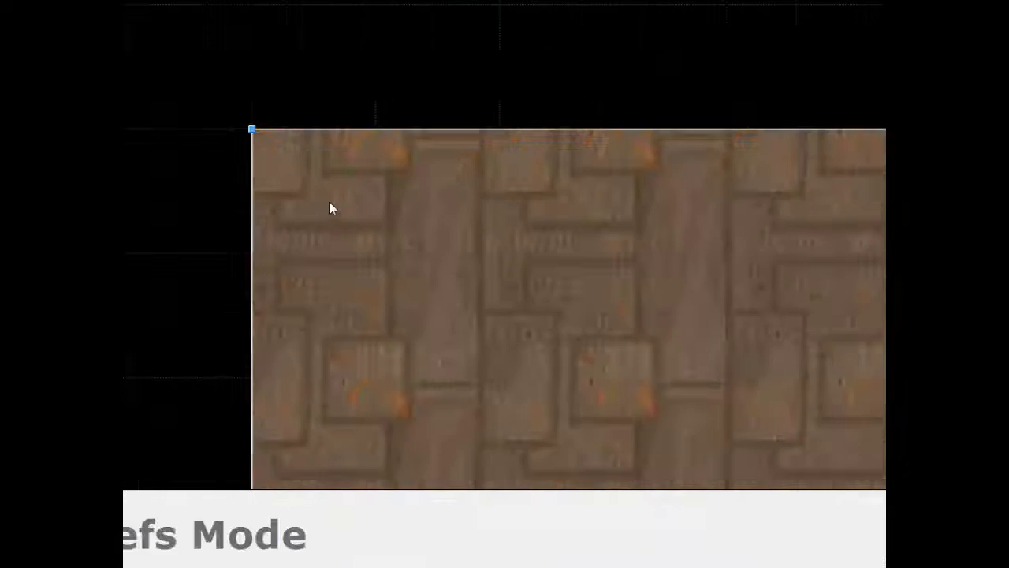
pyautogui.rightClick(282, 171)
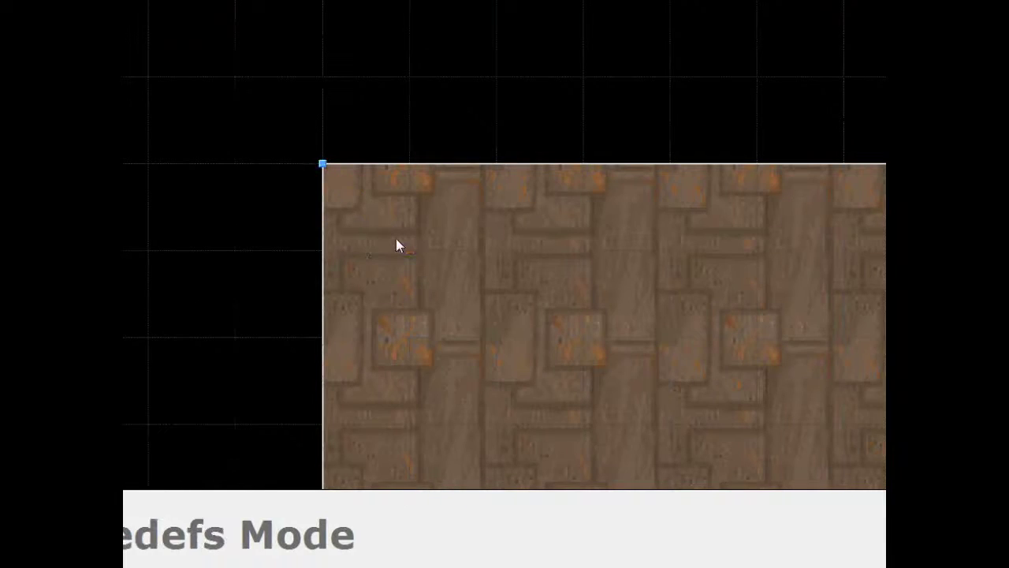
pyautogui.press(']')
pyautogui.scroll(3, 366, 207)
pyautogui.rightClick(366, 207)
pyautogui.scroll(-1, 372, 286)
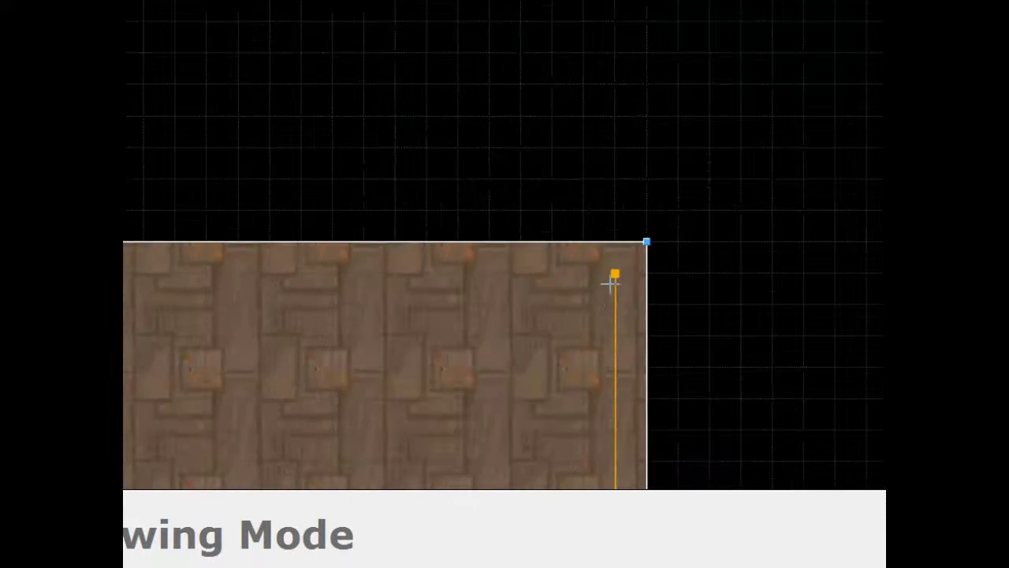
pyautogui.click(610, 283)
pyautogui.press('Left')
pyautogui.scroll(-2, 604, 284)
pyautogui.press('Left')
pyautogui.press('Left')
pyautogui.press('Left')
pyautogui.press('Left')
pyautogui.press('Left')
pyautogui.press('Left')
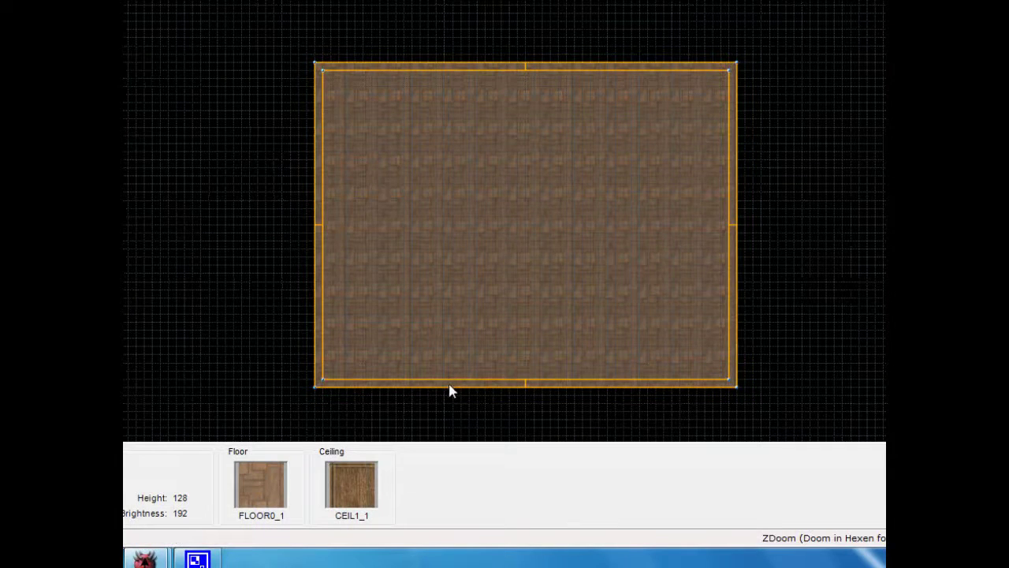
# - Place a Player 1 start thing near the room's lower-left corner, facing diagonally toward the upper right
pyautogui.press('t')
pyautogui.scroll(3, 524, 377)
pyautogui.moveTo(503, 366); pyautogui.dragTo(233, 365, button='right')
pyautogui.rightClick(233, 366)
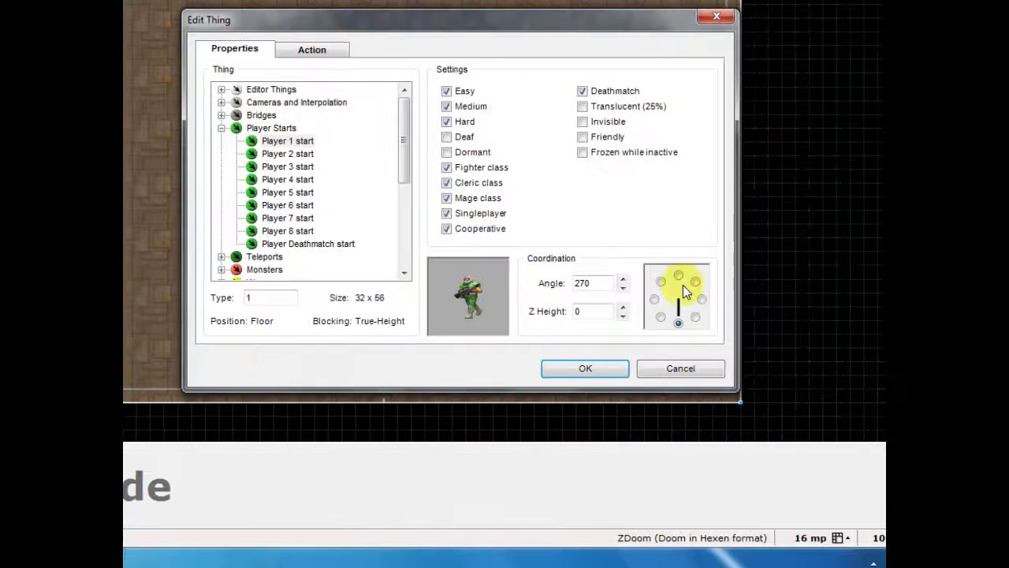
pyautogui.click(593, 368)
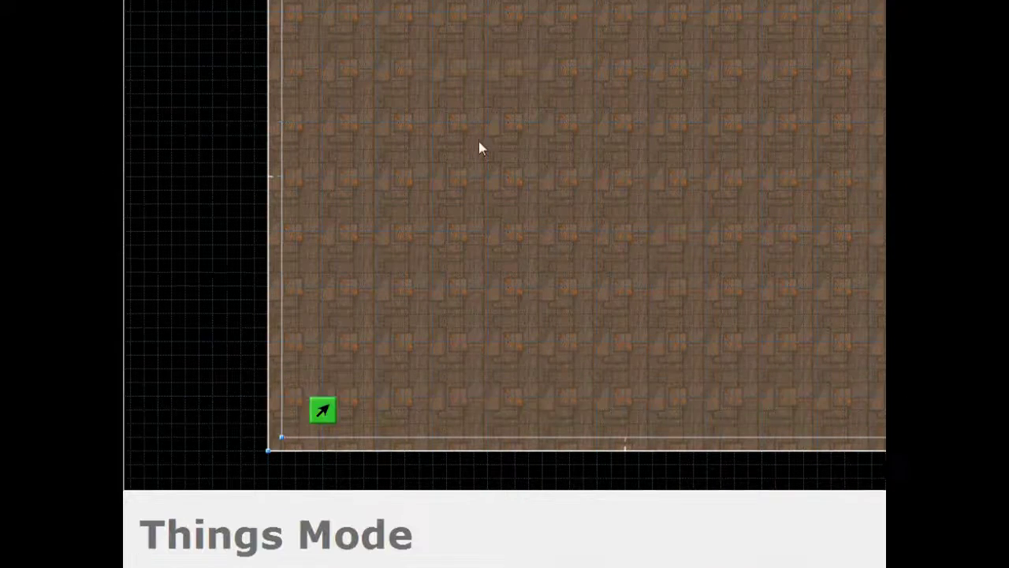
# - In the 3D view, change the inner sector's ceiling from wood to a dark rocky texture
pyautogui.click(556, 48)
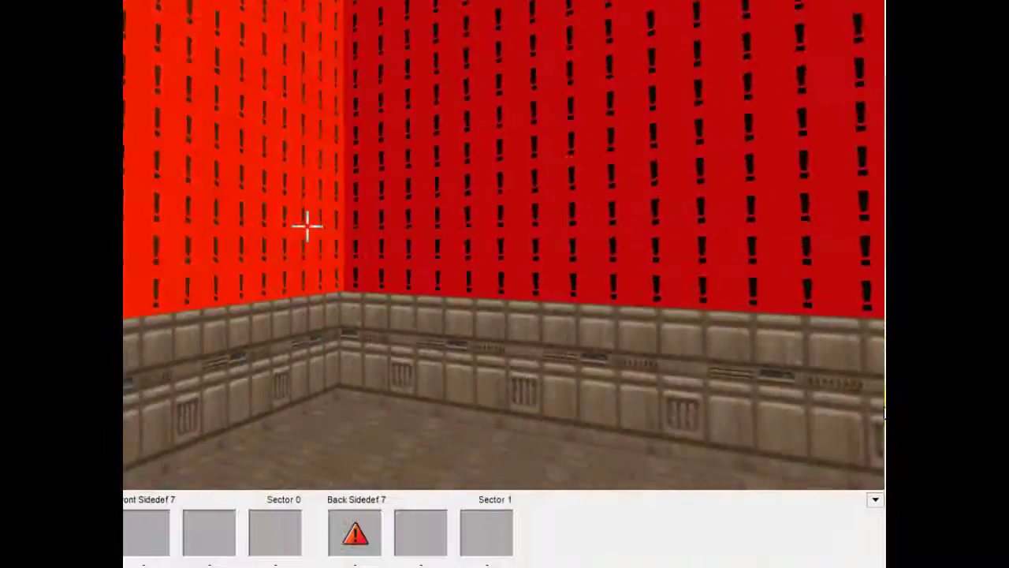
pyautogui.press('d')
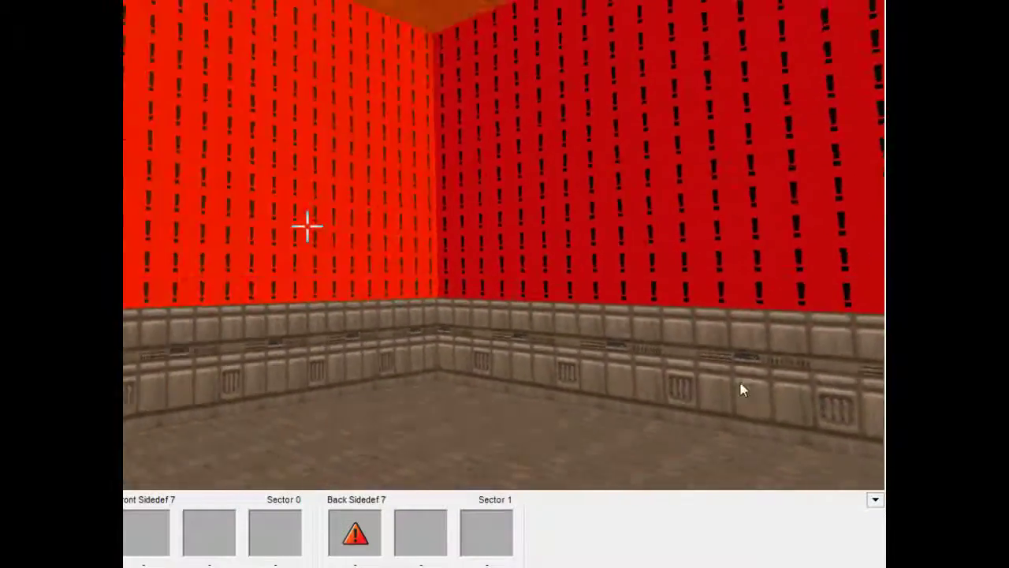
pyautogui.press('e')
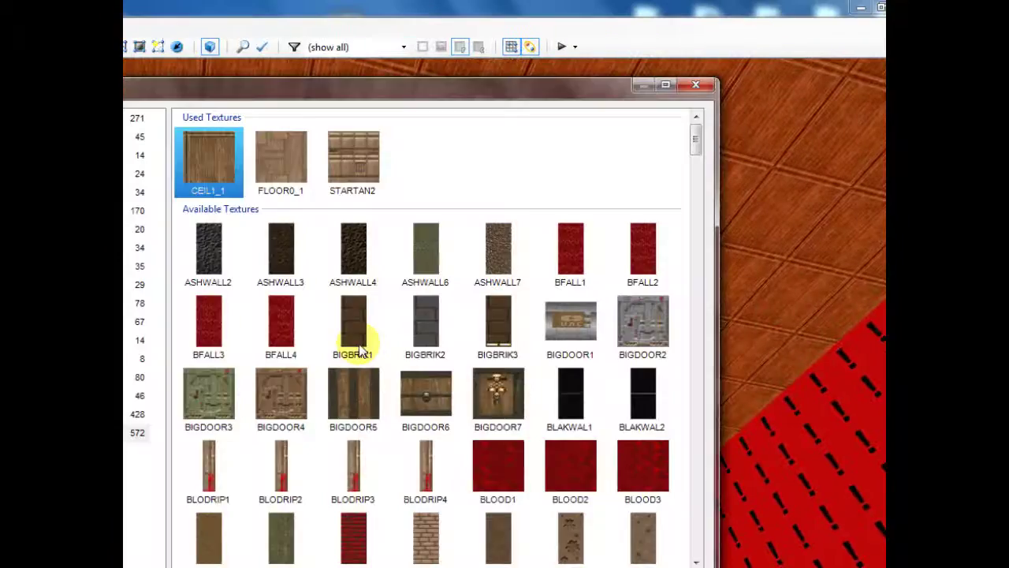
pyautogui.scroll(-10, 636, 394)
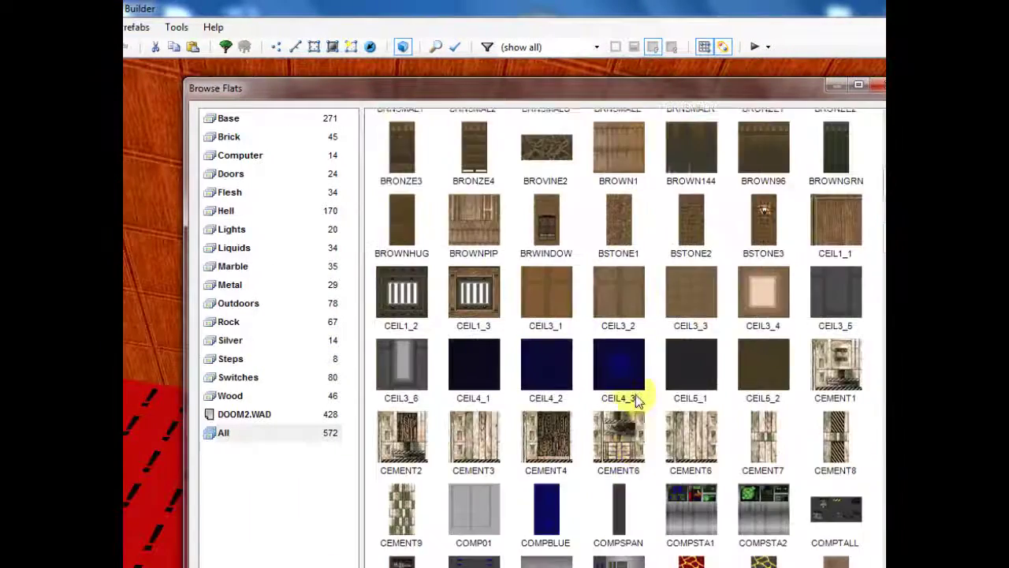
pyautogui.scroll(-2, 647, 404)
pyautogui.doubleClick(546, 339)
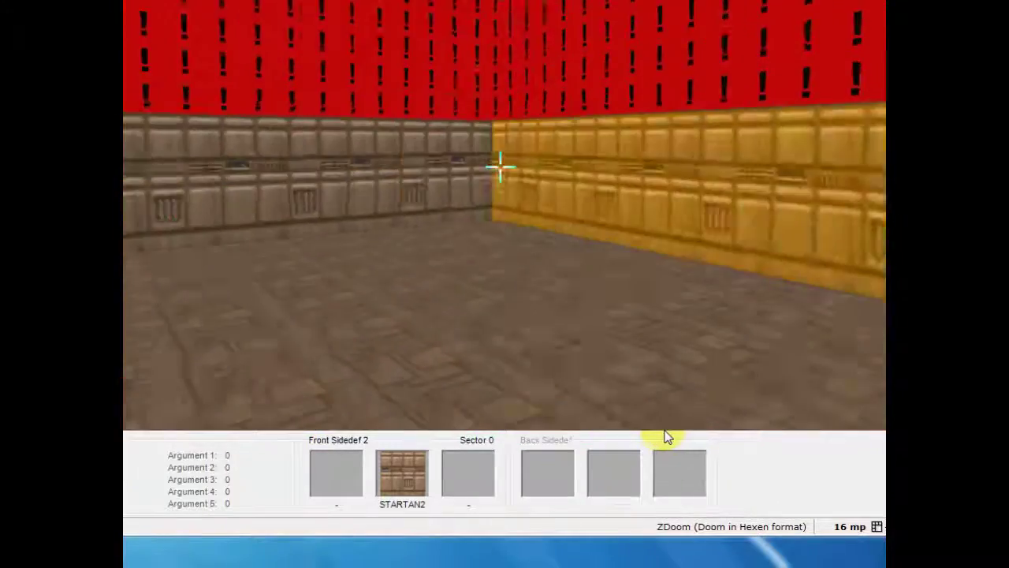
# - Apply the same rocky texture to the narrow border sector's ceiling
pyautogui.press('e')
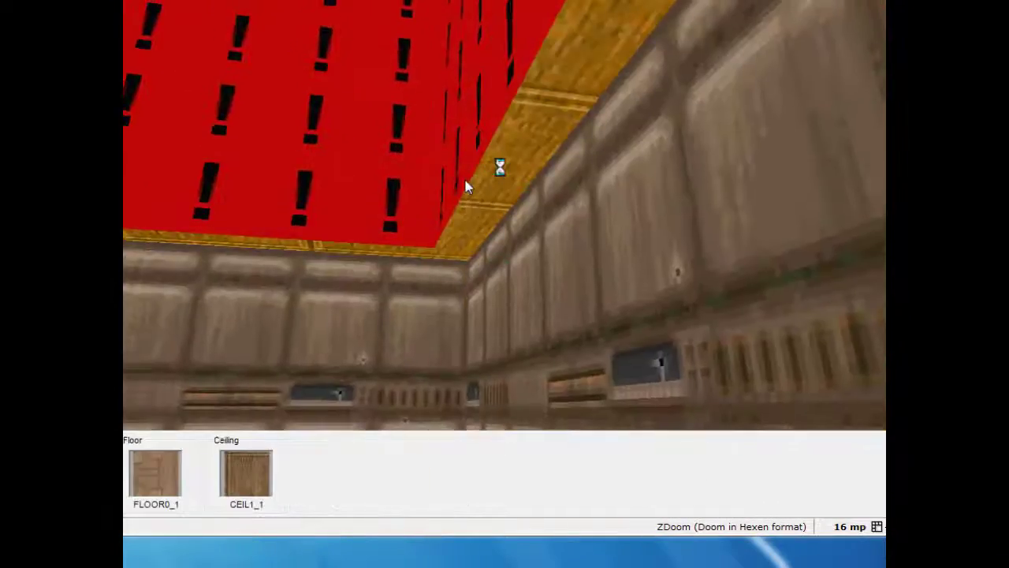
pyautogui.rightClick(466, 187)
pyautogui.doubleClick(429, 9)
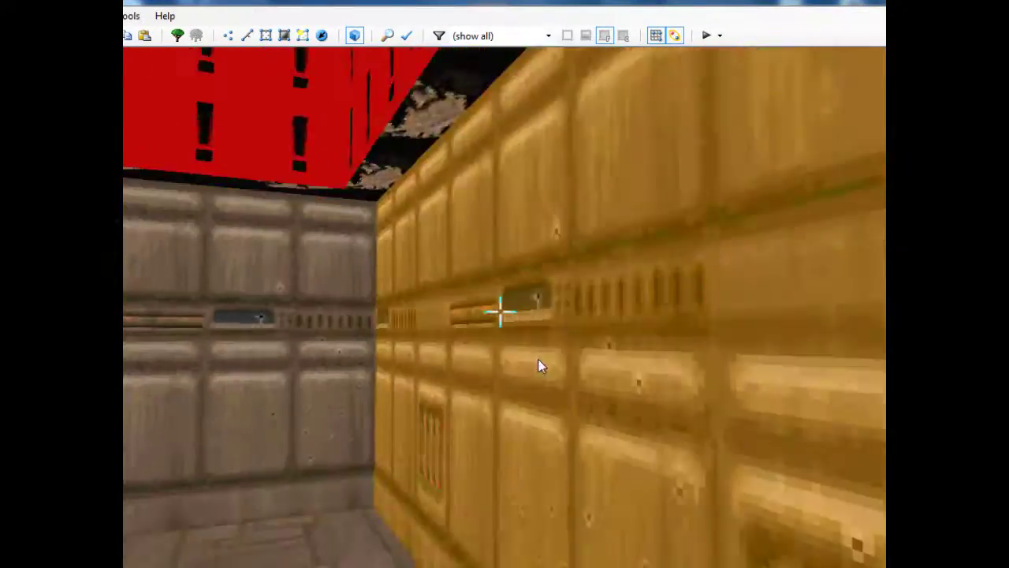
# - Move around the room in 3D to examine the rocky ceilings, the outer walls and the untextured upper walls
pyautogui.press('e')
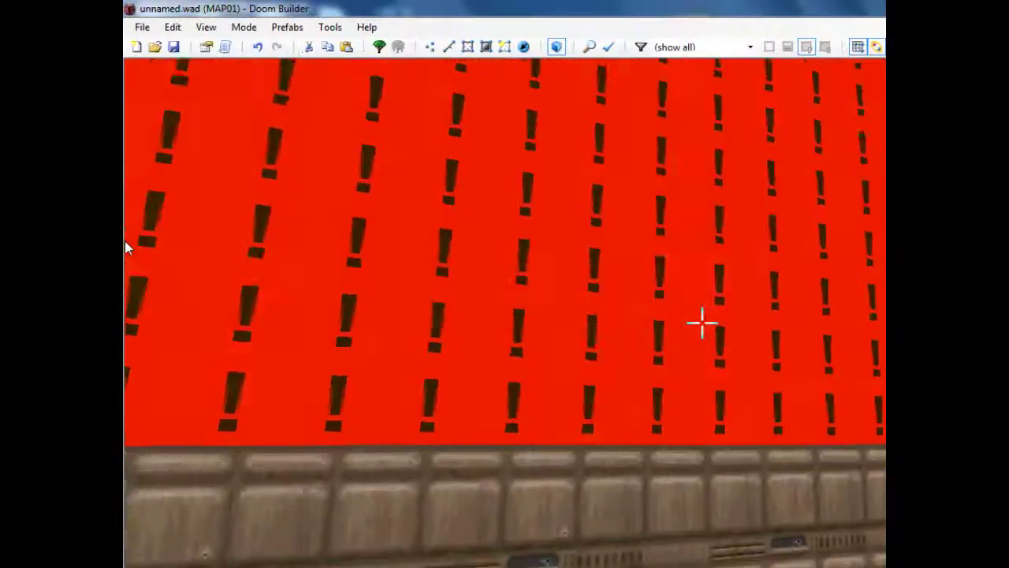
pyautogui.press('d')
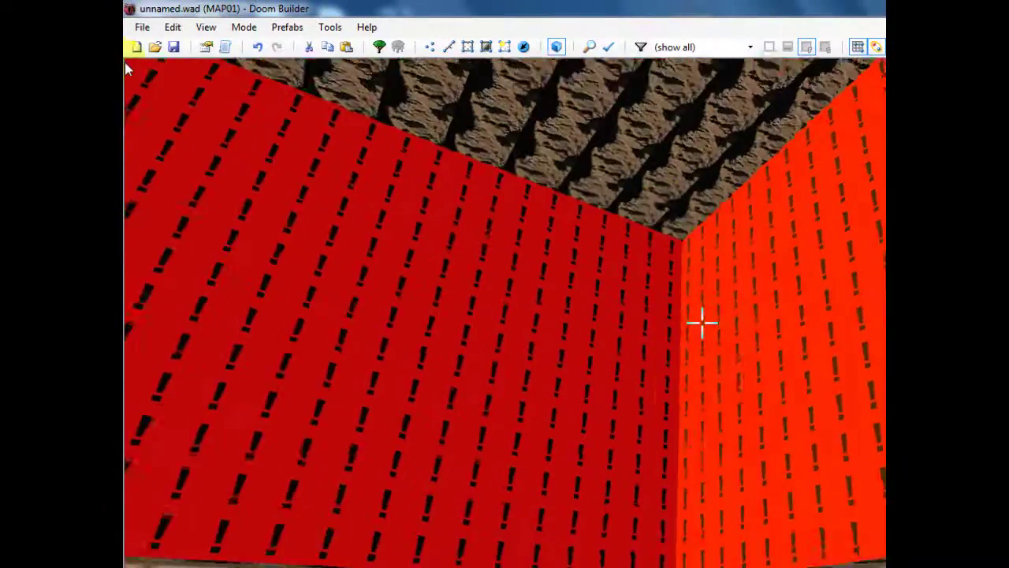
pyautogui.press('e')
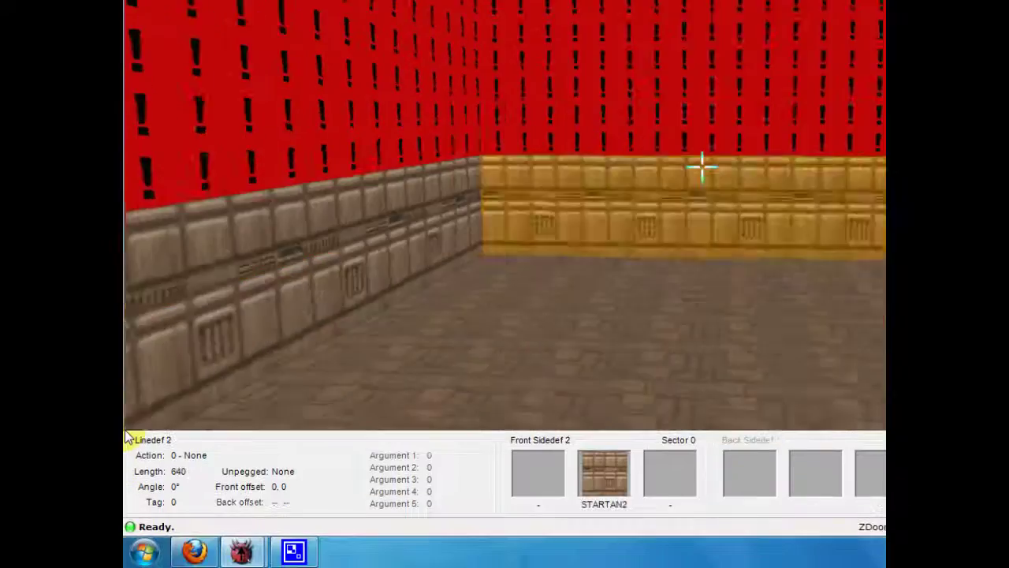
pyautogui.press('e')
pyautogui.press('s')
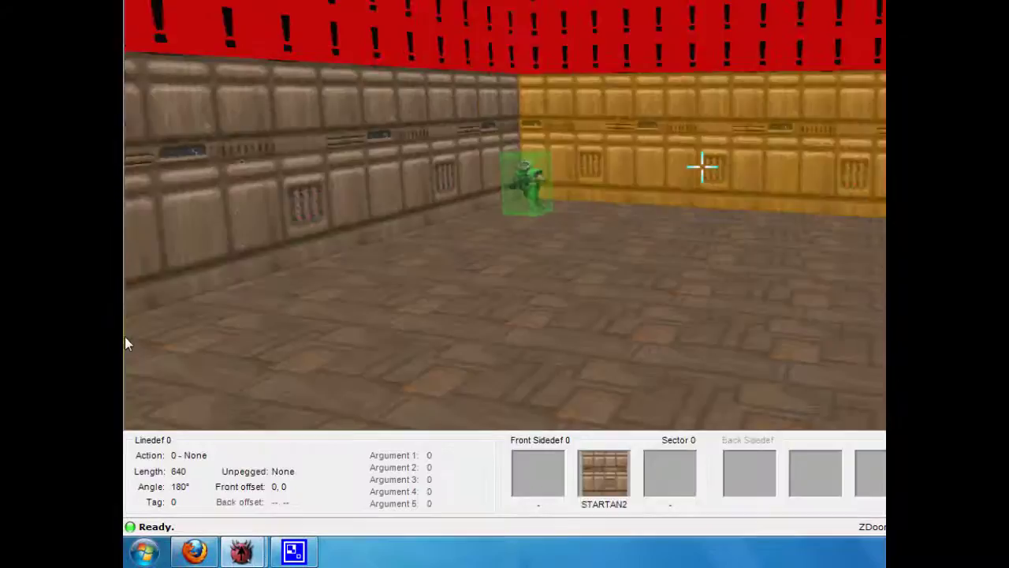
pyautogui.press('d')
pyautogui.press('e')
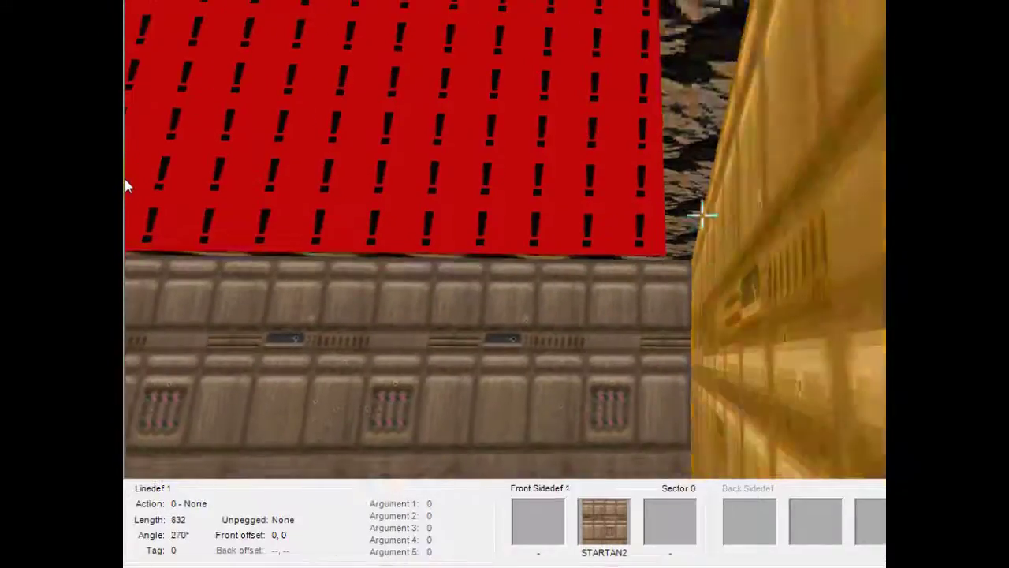
pyautogui.press('s')
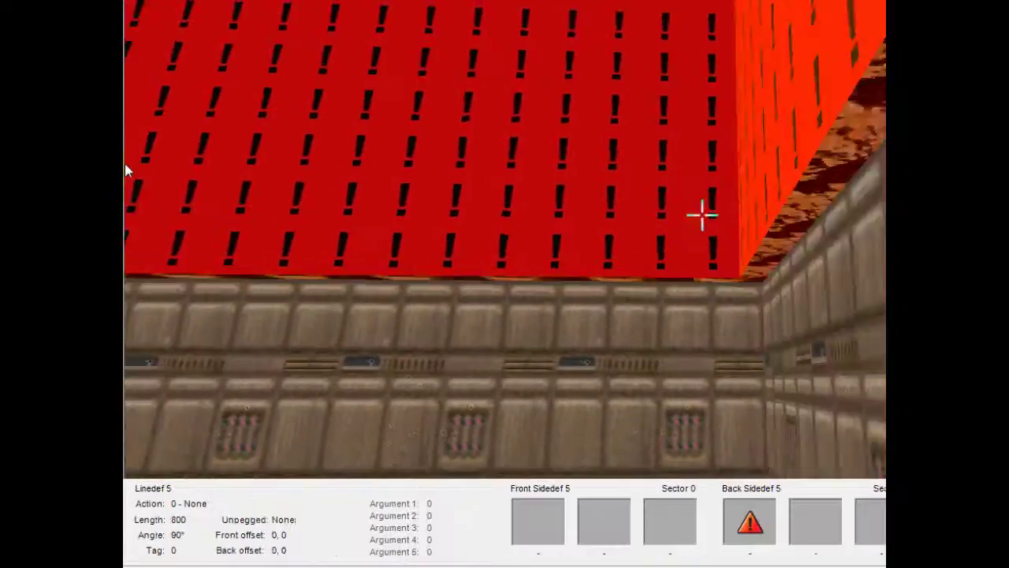
pyautogui.press('d')
pyautogui.press('s')
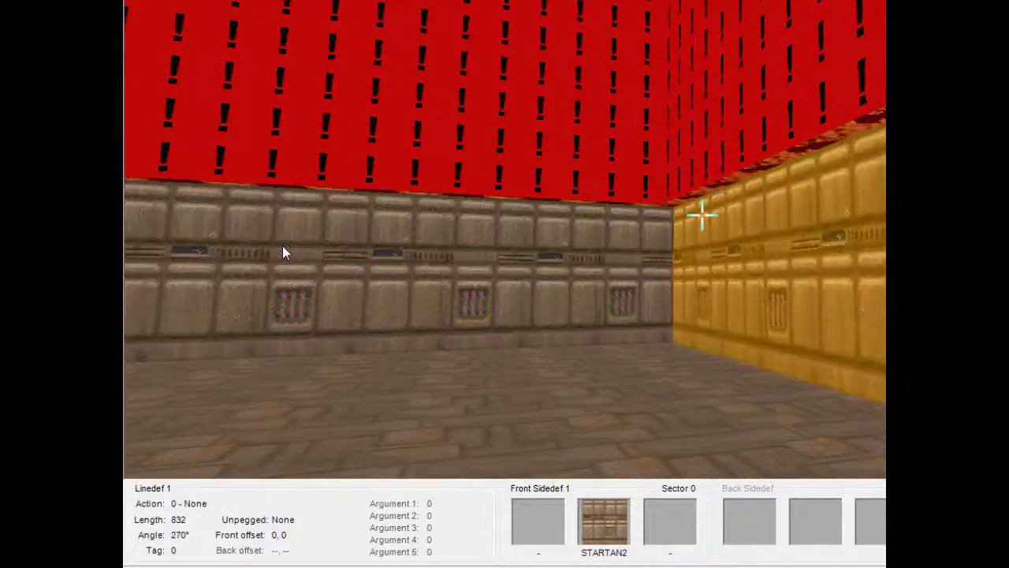
# - Try raising the border sector's ceiling to make the room's outer walls taller, and inspect them from inside
pyautogui.scroll(16, 249, 205)
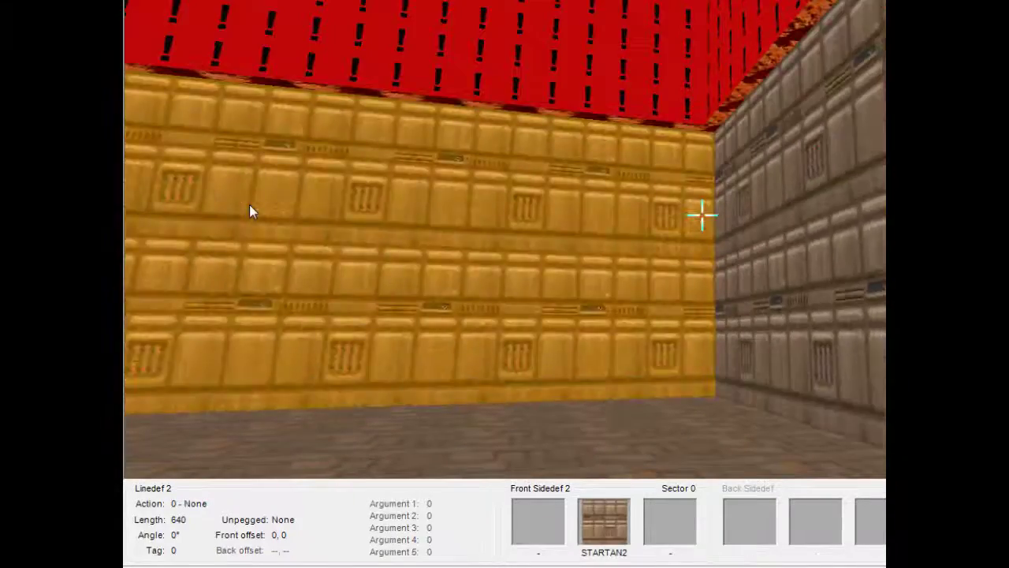
pyautogui.scroll(20, 249, 204)
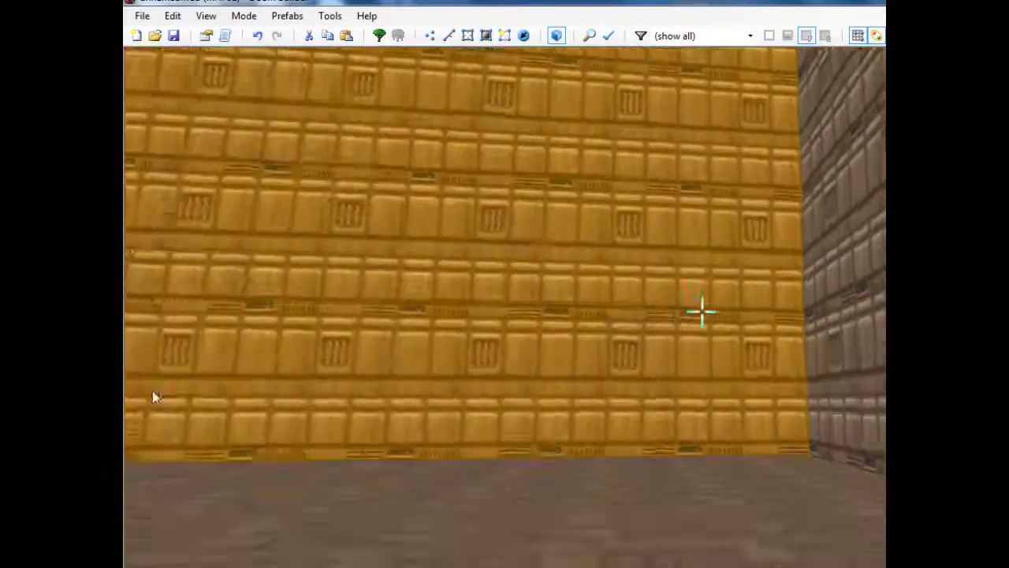
pyautogui.press('s')
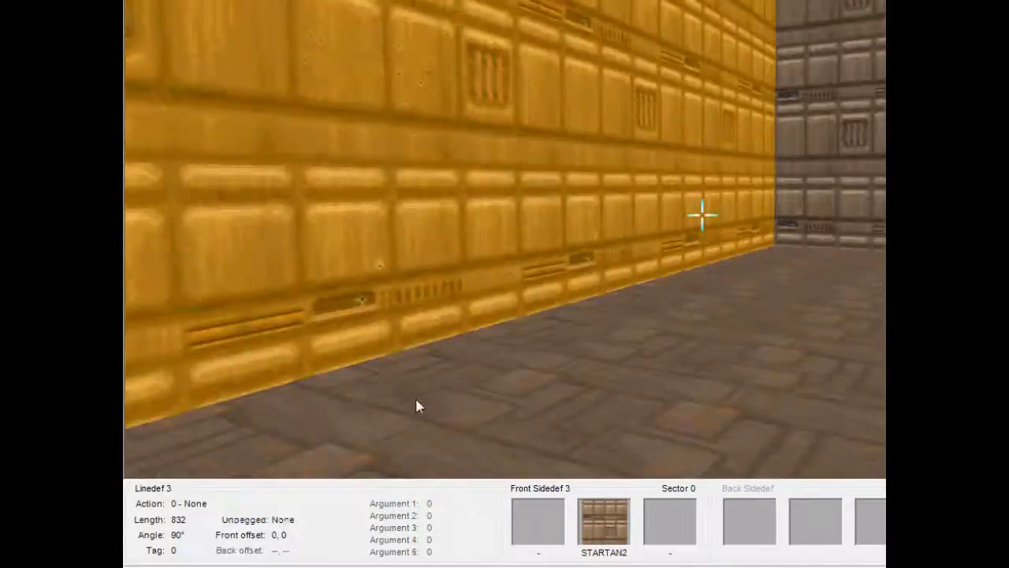
pyautogui.press('s')
pyautogui.press('Right')
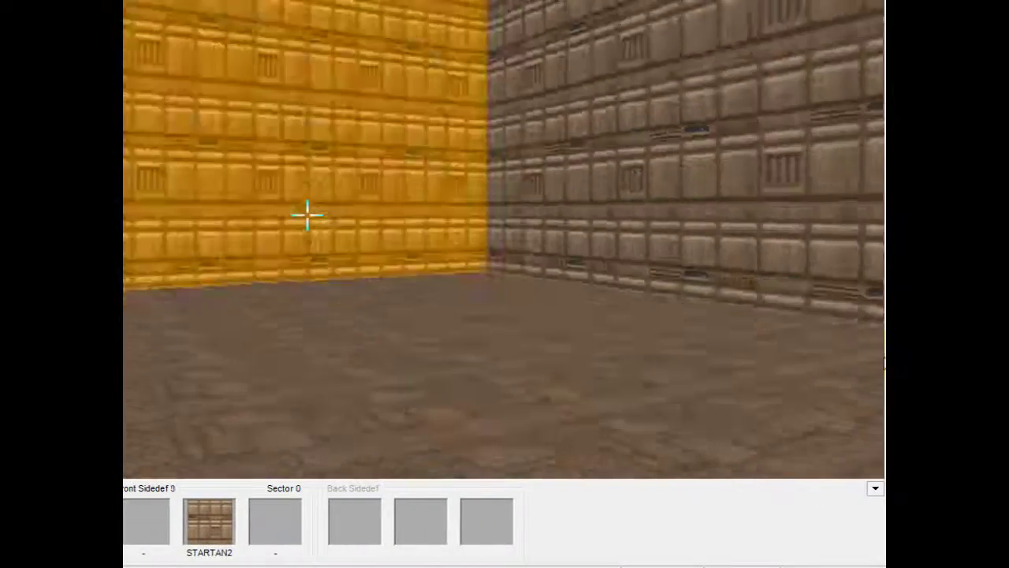
pyautogui.press('Right')
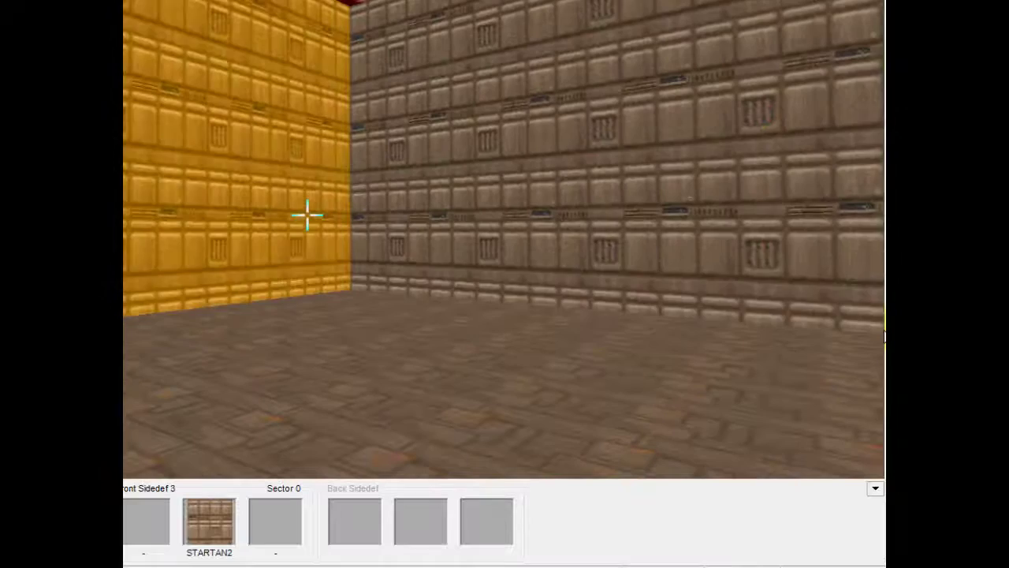
pyautogui.press('Left')
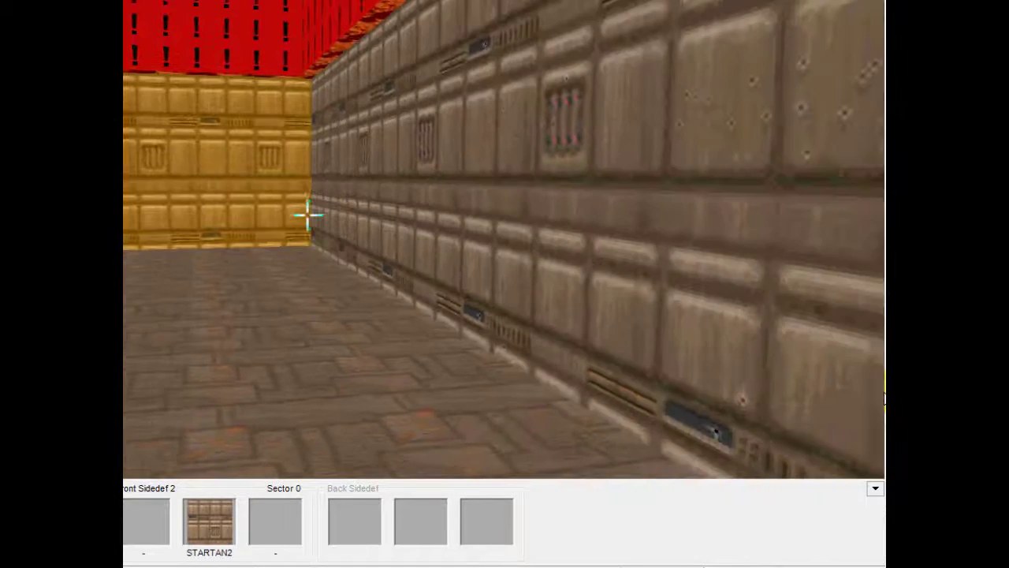
pyautogui.press('s')
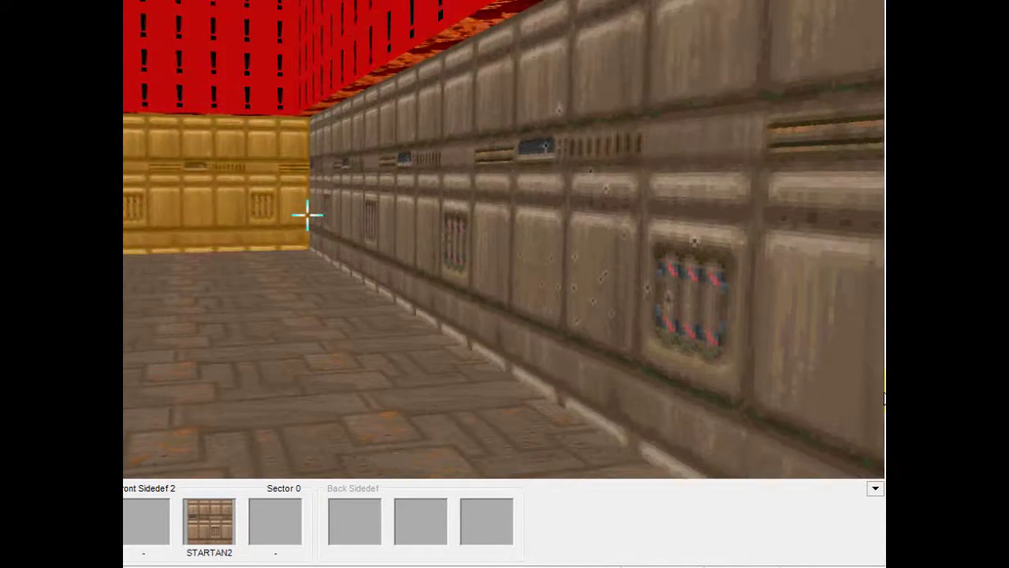
pyautogui.press('s')
pyautogui.press('d')
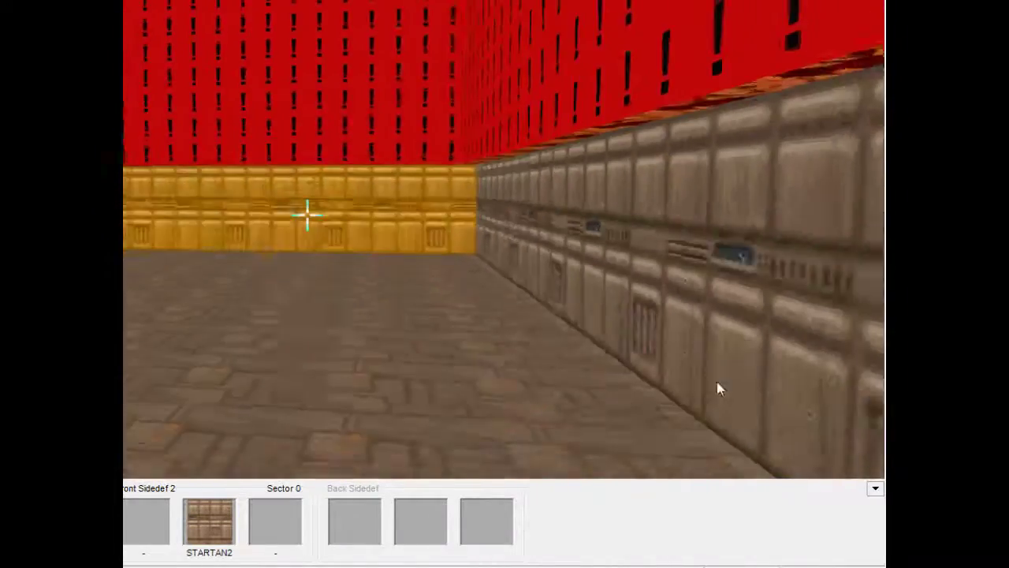
pyautogui.press('e')
pyautogui.press('z')
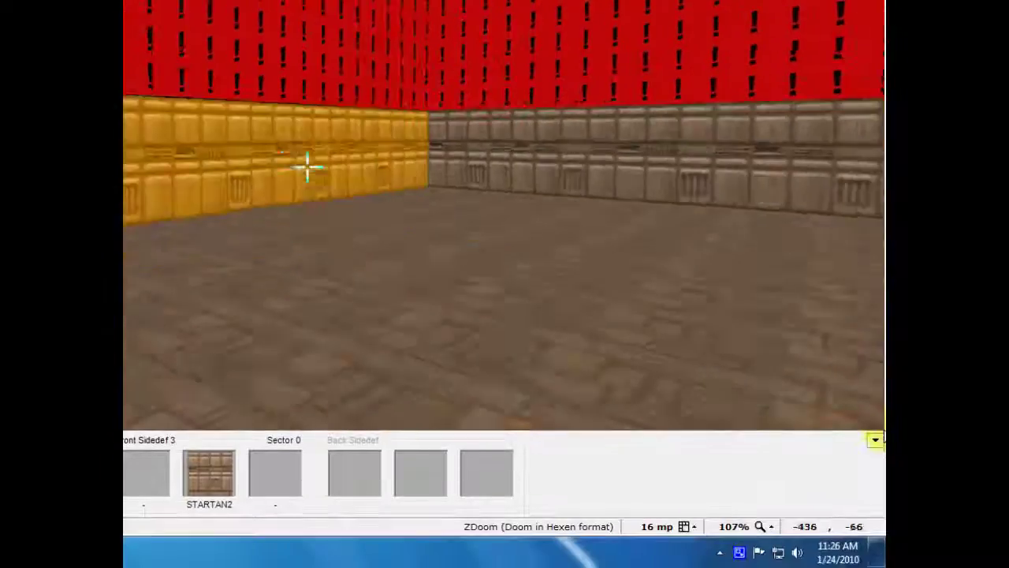
# - Return to the 2D map and draw a square sector inside the room near its upper-right corner
pyautogui.press('f')
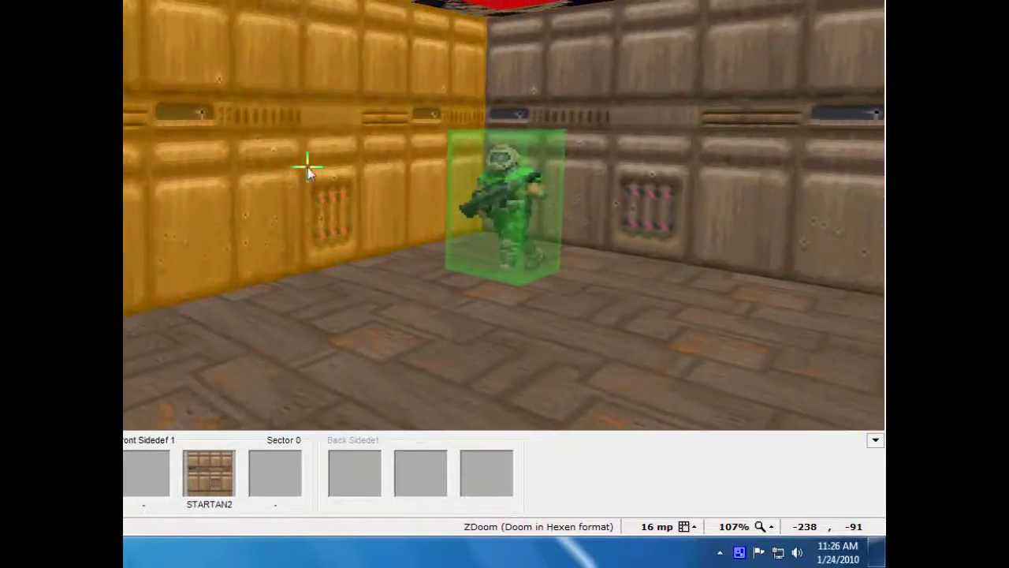
pyautogui.press('q')
pyautogui.press('Up')
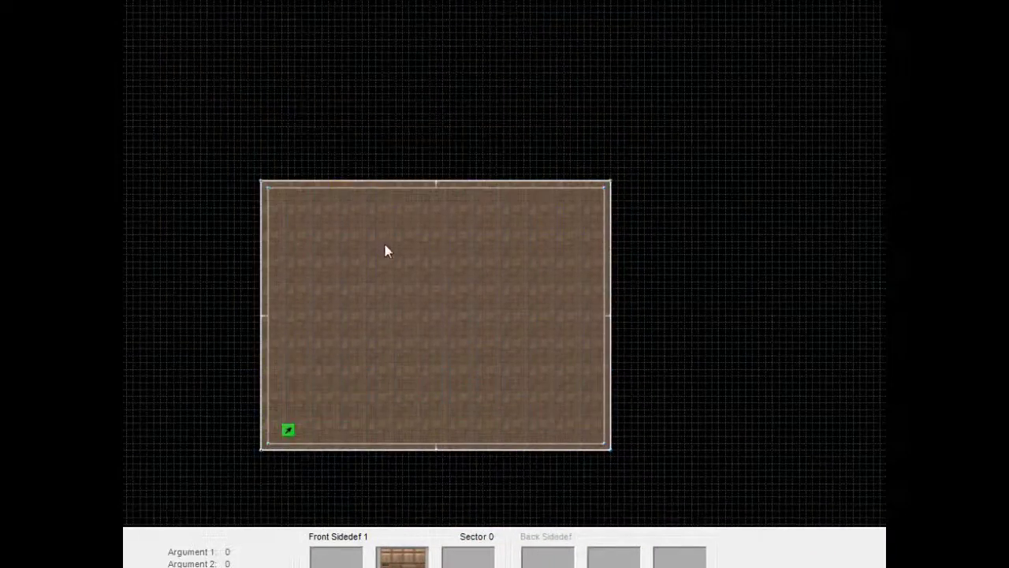
pyautogui.scroll(1, 336, 196)
pyautogui.scroll(1, 564, 183)
pyautogui.scroll(1, 611, 238)
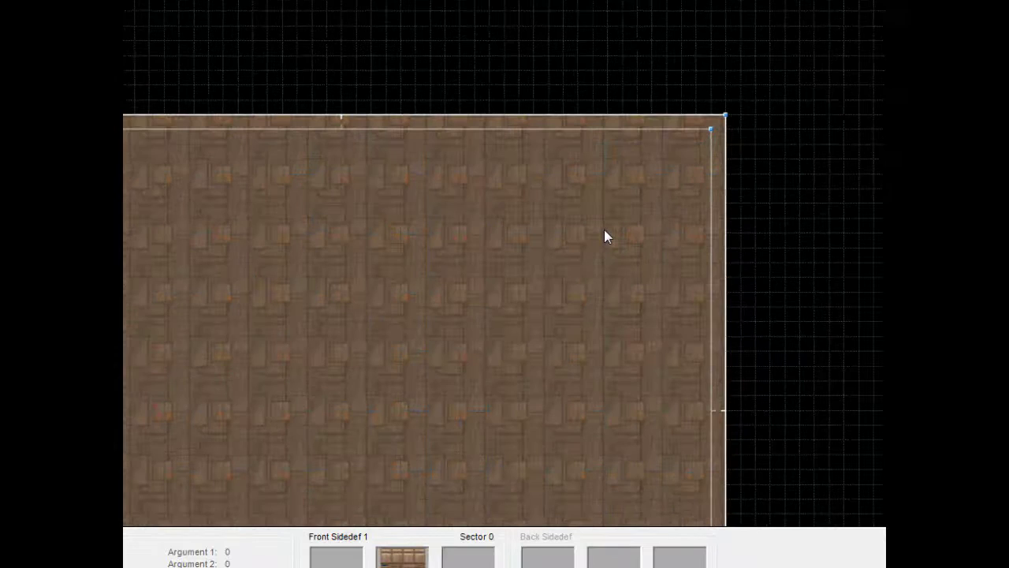
pyautogui.scroll(1, 596, 232)
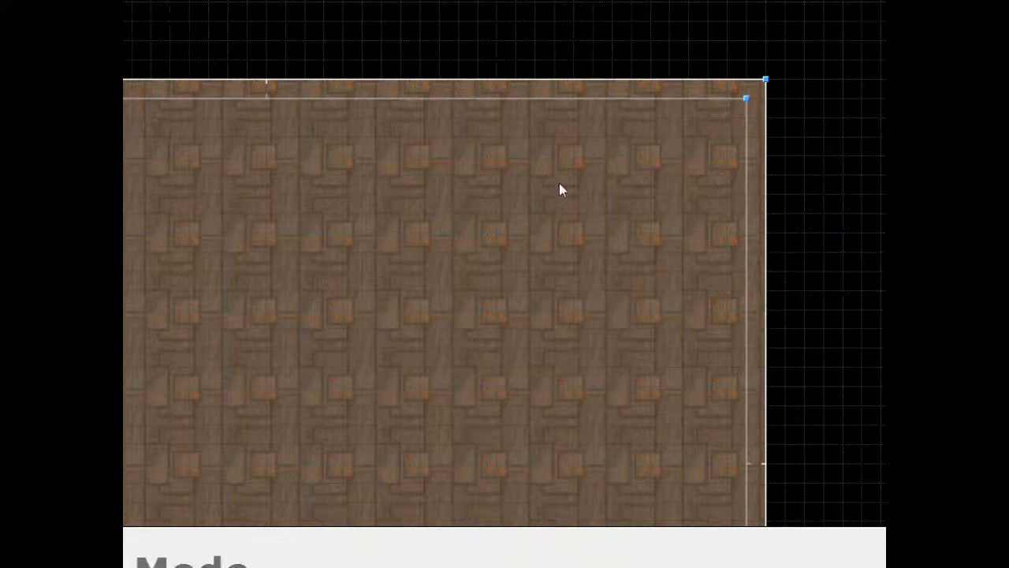
pyautogui.rightClick(649, 189)
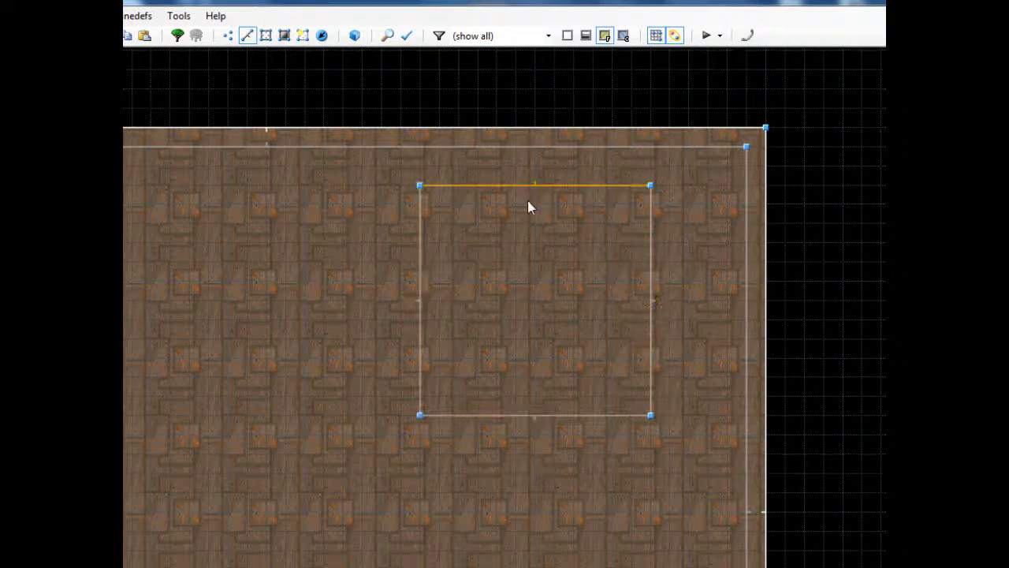
# - Reshape the square into an octagon by adding a vertex at each side's midpoint and moving it slightly outward
pyautogui.press('v')
pyautogui.moveTo(530, 189); pyautogui.dragTo(533, 179)
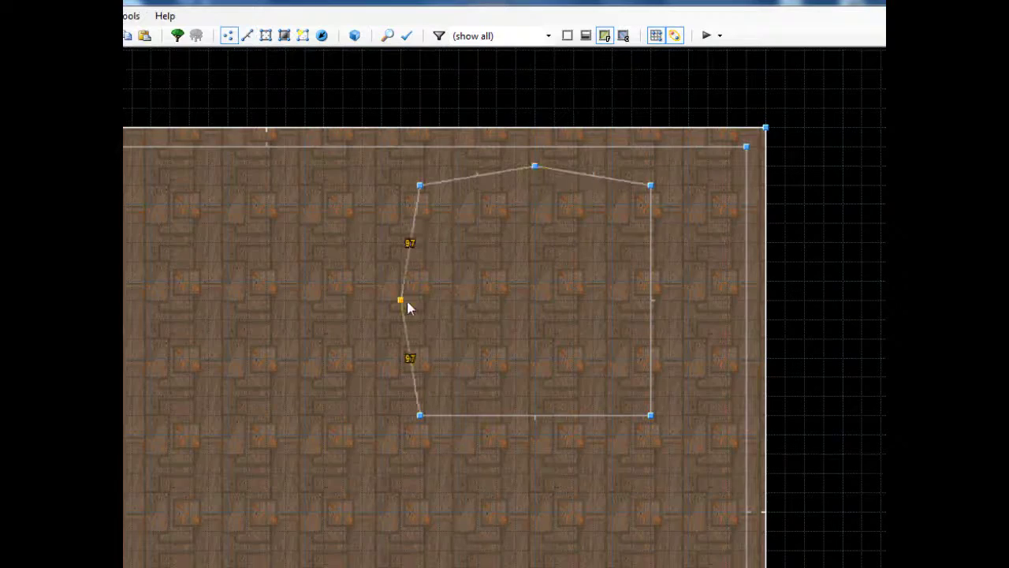
pyautogui.moveTo(535, 414); pyautogui.dragTo(539, 438)
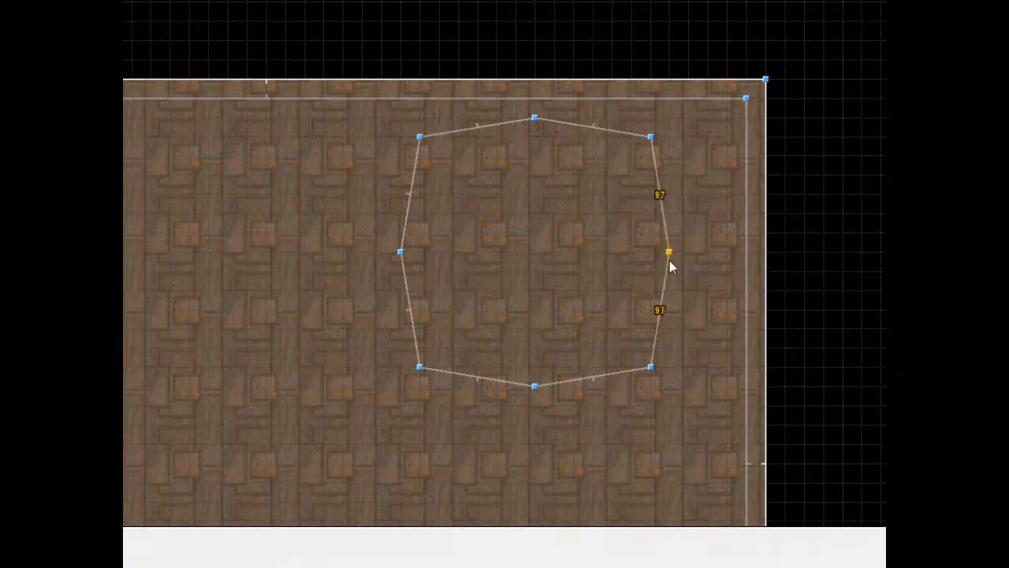
# - Make the octagonal sector darker than the surrounding floor and examine it from several angles in the 3D view
pyautogui.scroll(-2, 585, 332)
pyautogui.scroll(3, 571, 332)
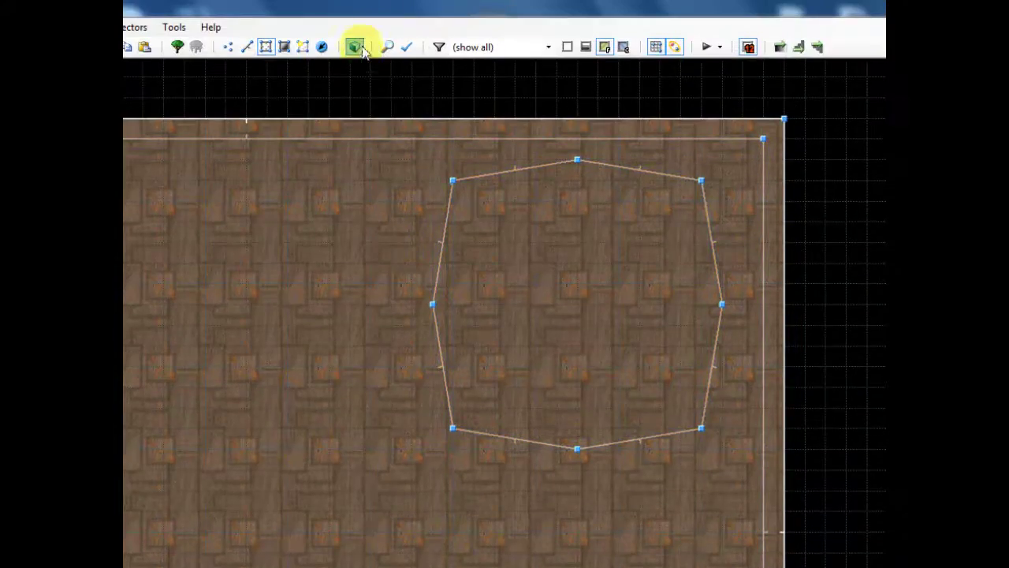
pyautogui.click(354, 40)
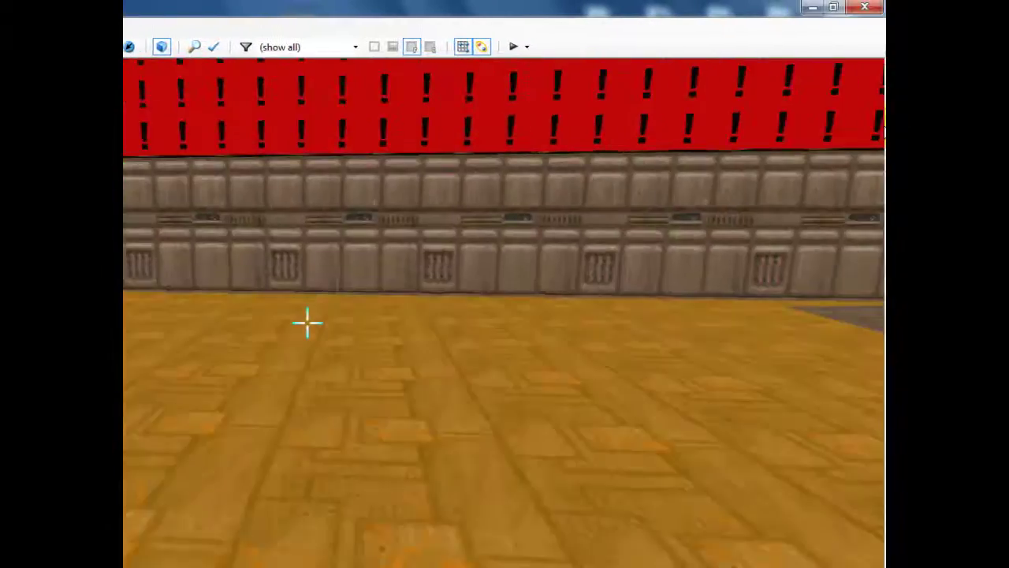
pyautogui.press('e')
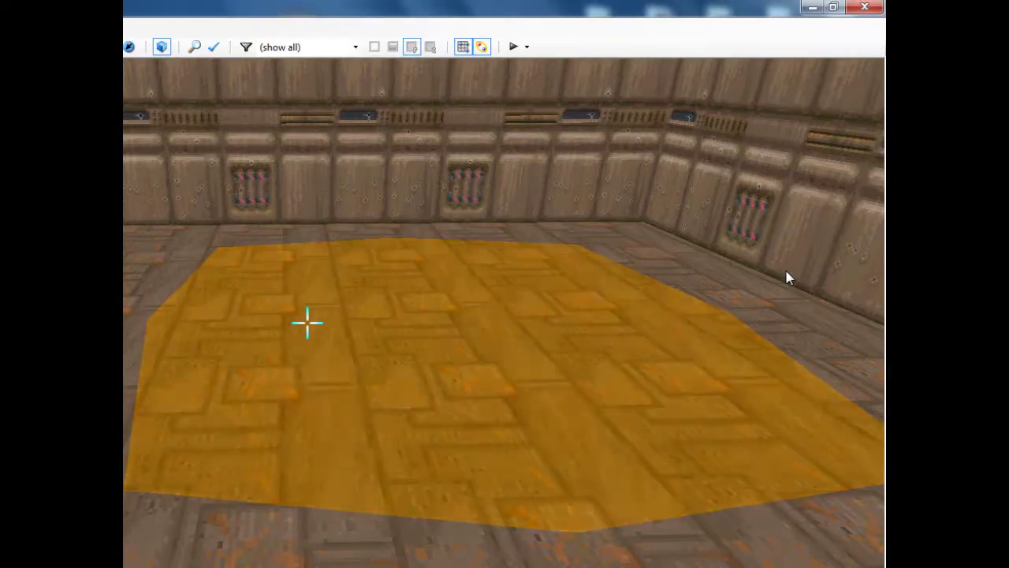
pyautogui.press('d')
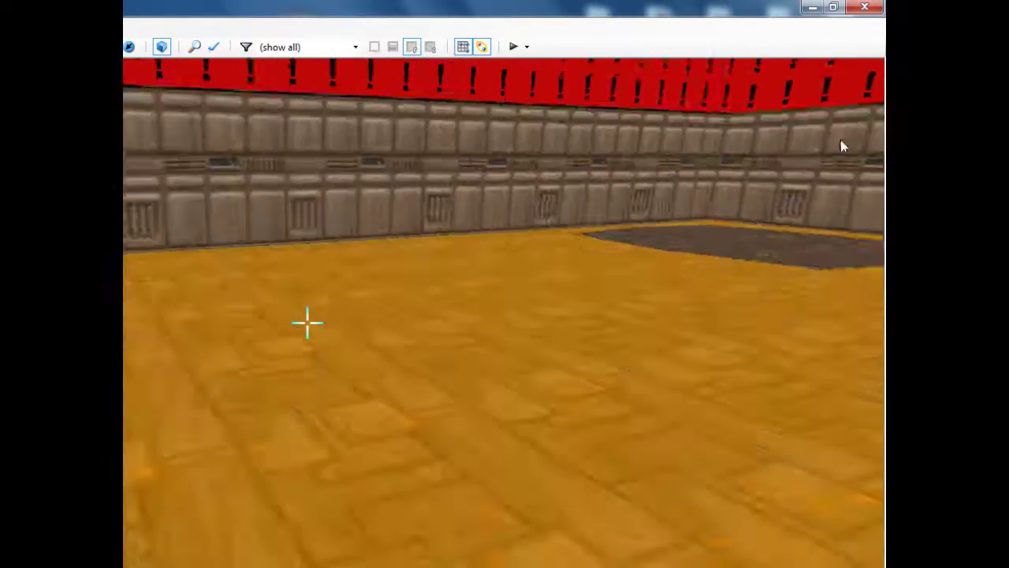
pyautogui.press('e')
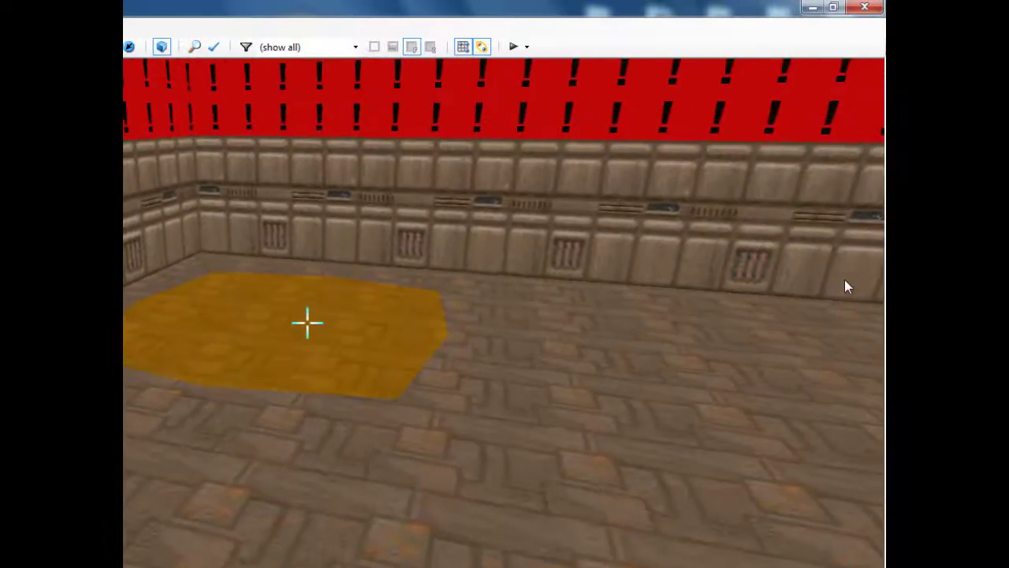
pyautogui.press('q')
# - Place three Former Human monsters inside the dark octagonal sector, keeping the 45-degree angle
pyautogui.scroll(5, 366, 355)
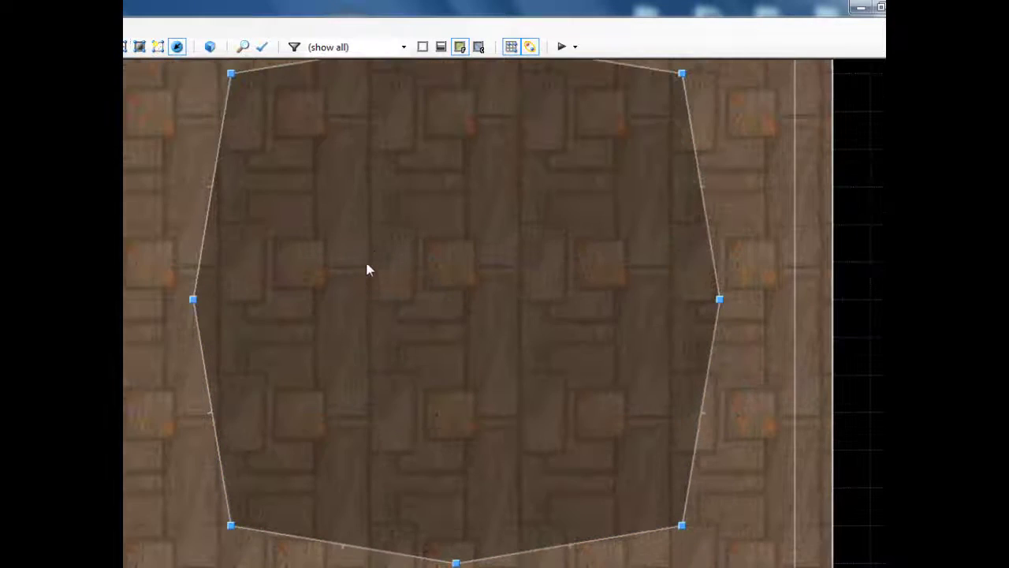
pyautogui.scroll(-1, 378, 227)
pyautogui.rightClick(379, 227)
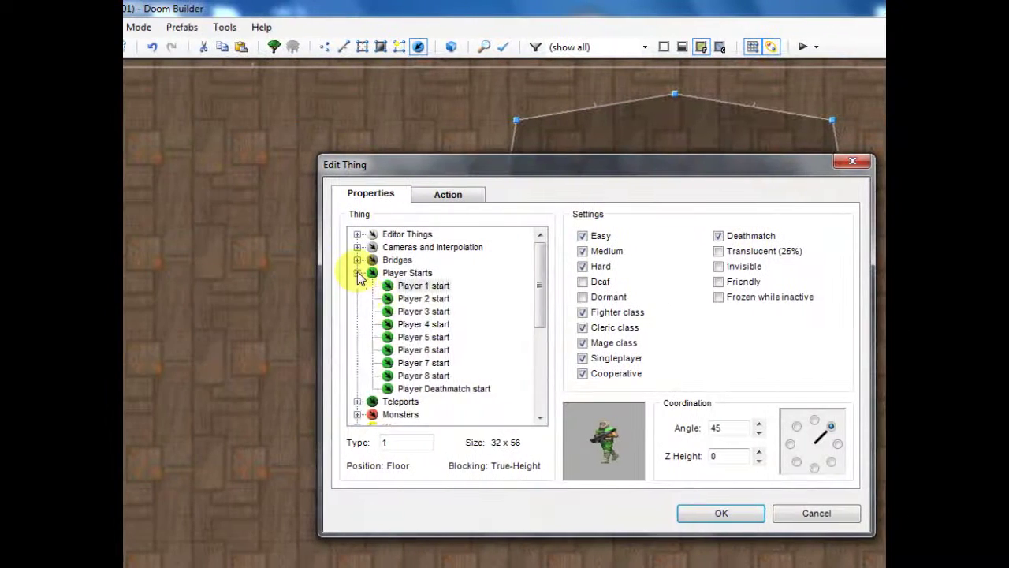
pyautogui.click(357, 272)
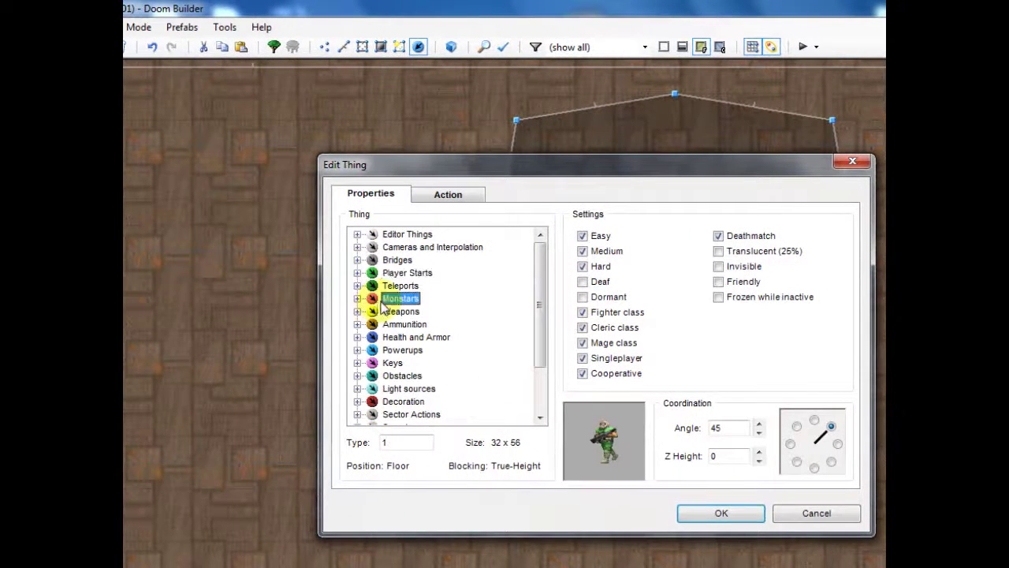
pyautogui.doubleClick(384, 300)
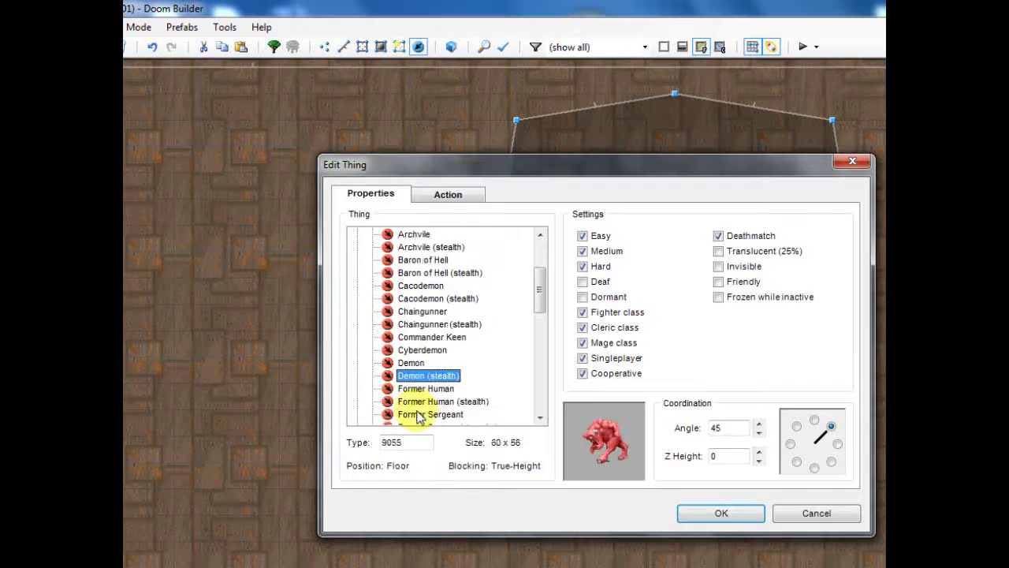
pyautogui.scroll(-2, 418, 418)
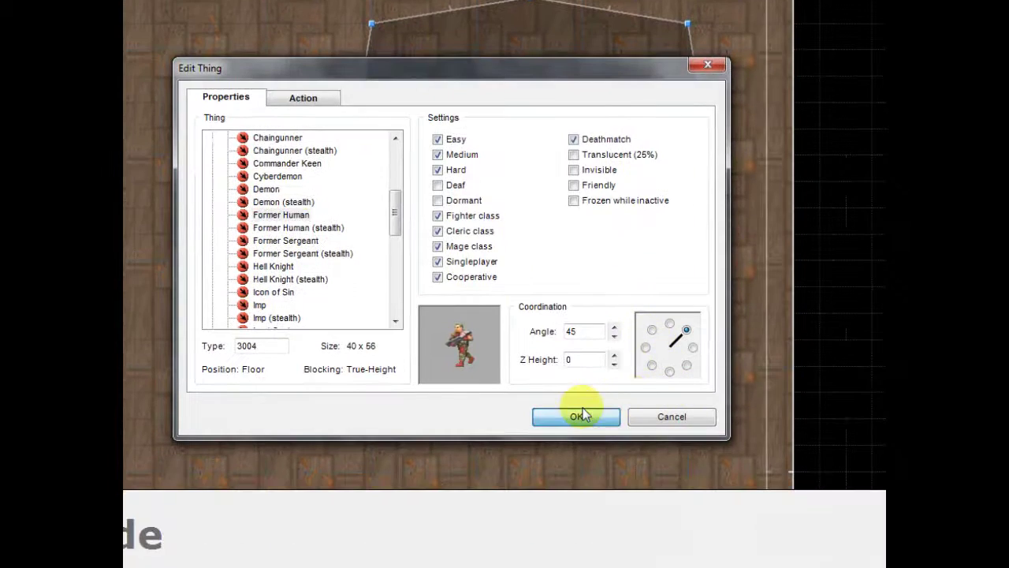
pyautogui.click(720, 512)
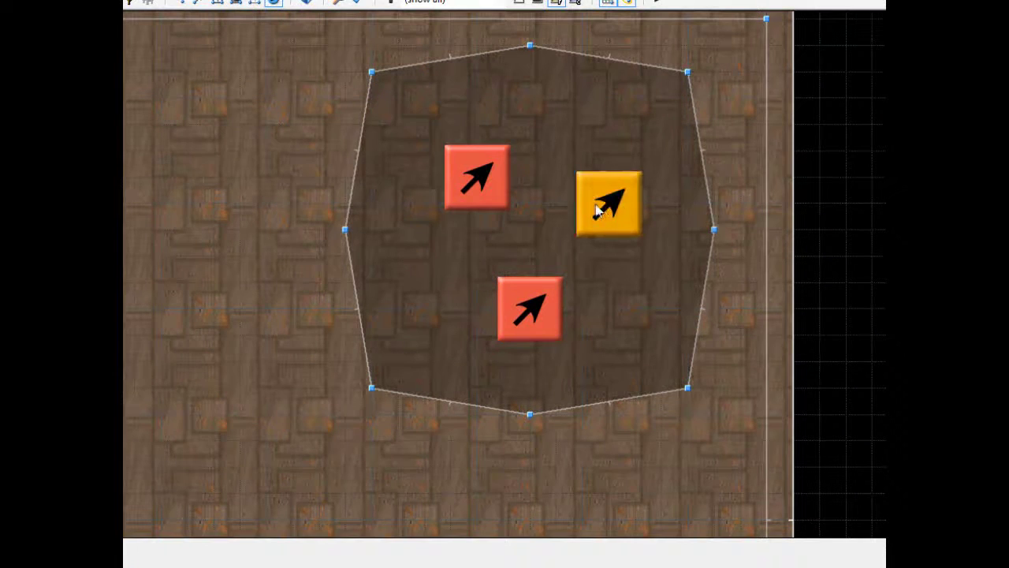
# - Change the lowest of the three monsters in the octagon to a Former Sergeant
pyautogui.rightClick(507, 255)
pyautogui.click(285, 309)
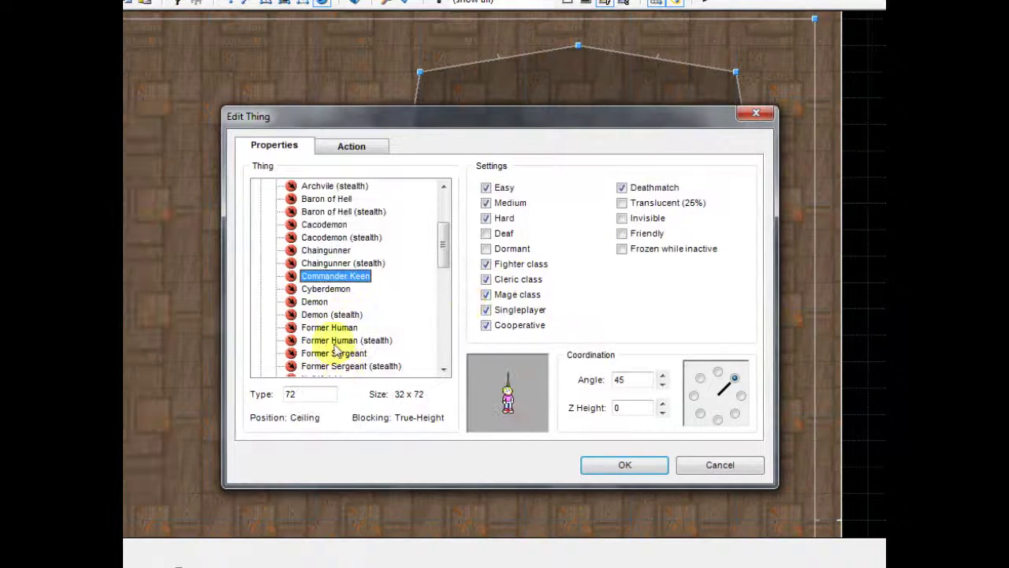
pyautogui.click(335, 352)
pyautogui.click(625, 465)
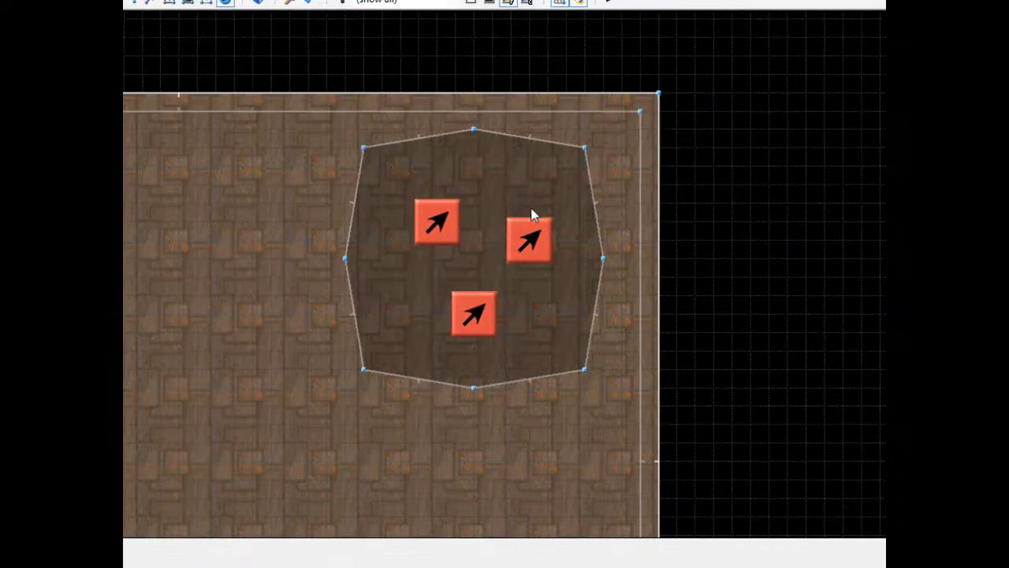
pyautogui.scroll(2, 533, 214)
pyautogui.scroll(-5, 522, 212)
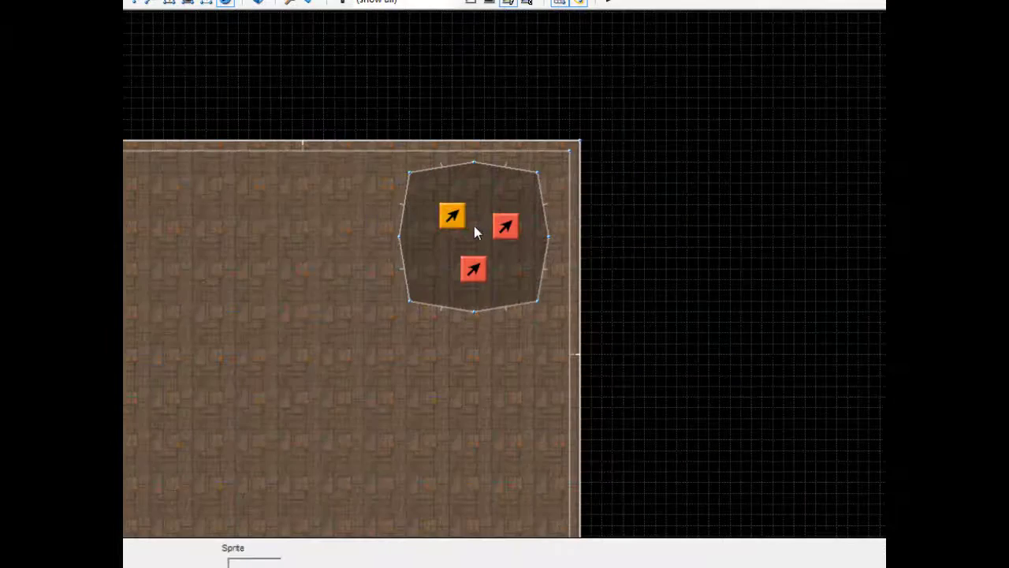
pyautogui.scroll(3, 474, 228)
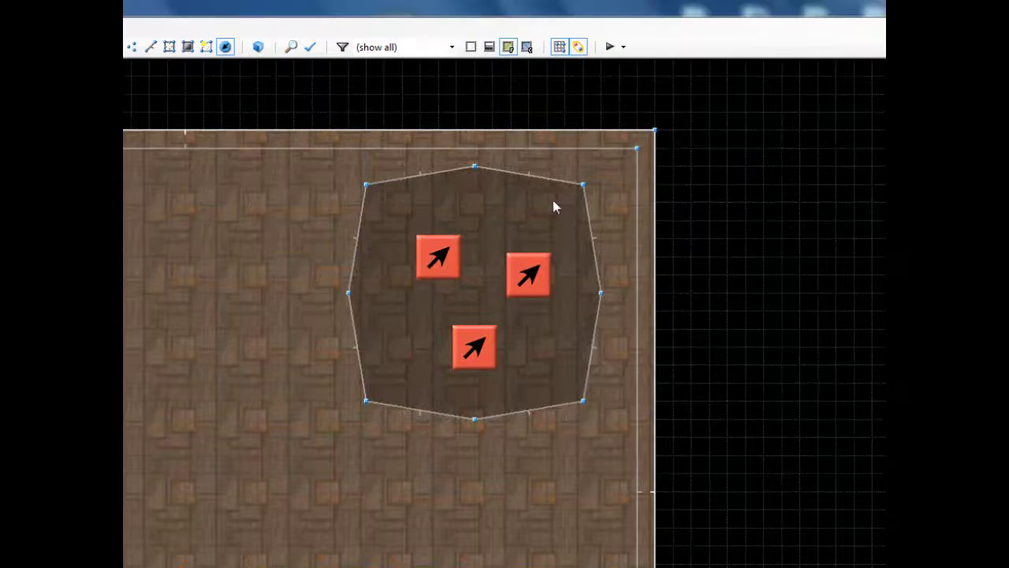
pyautogui.scroll(3, 402, 253)
pyautogui.scroll(-3, 403, 257)
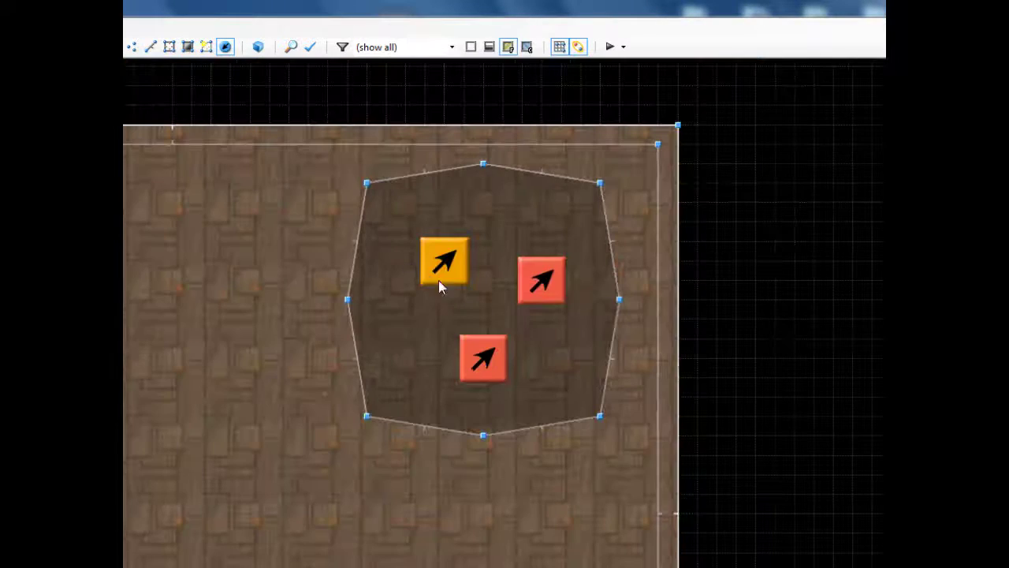
pyautogui.scroll(3, 397, 254)
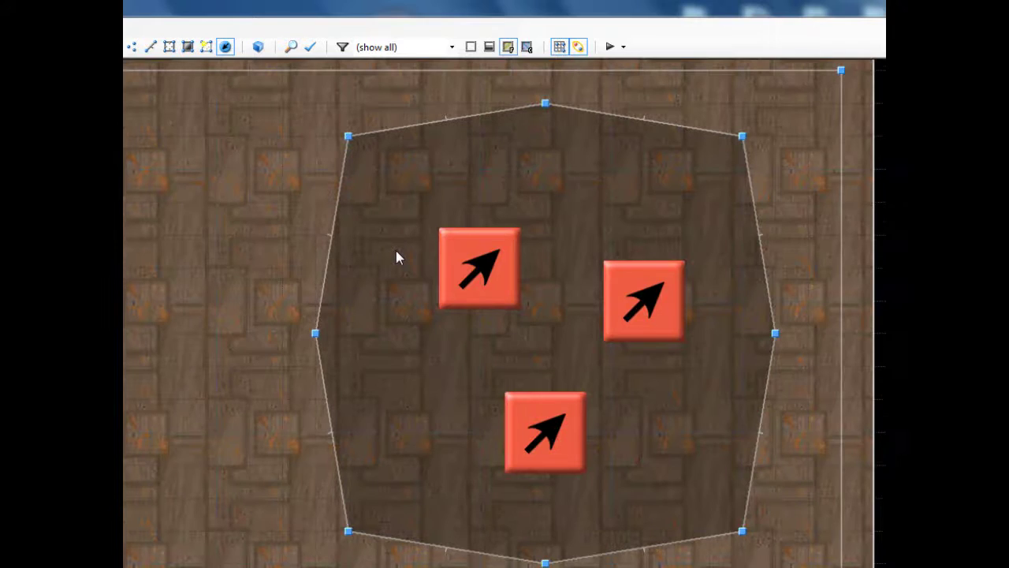
pyautogui.scroll(-2, 397, 254)
pyautogui.scroll(1, 400, 258)
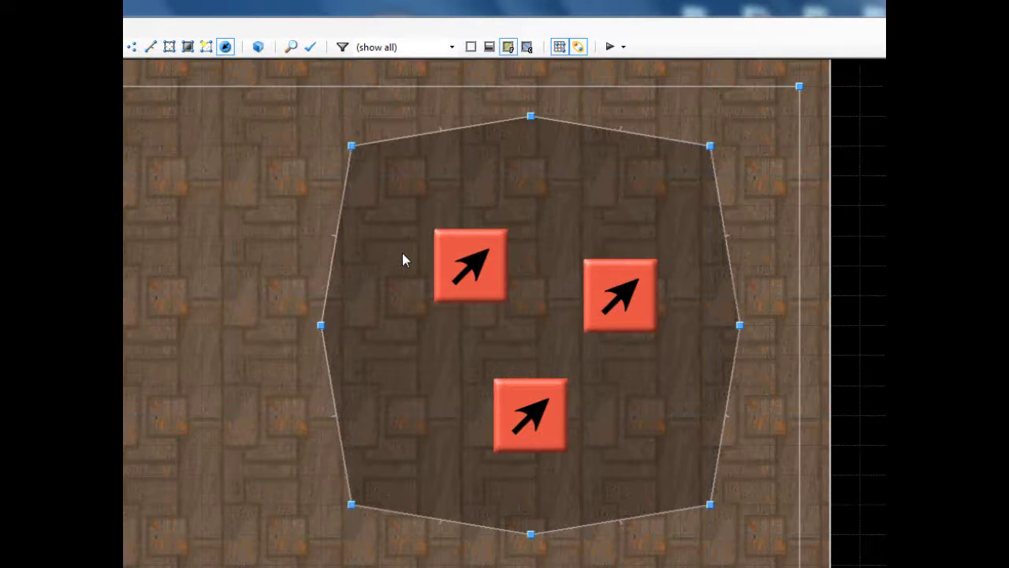
# - Add a ZDoom Map Spot thing inside the octagon, just beside the upper-left monster
pyautogui.rightClick(406, 252)
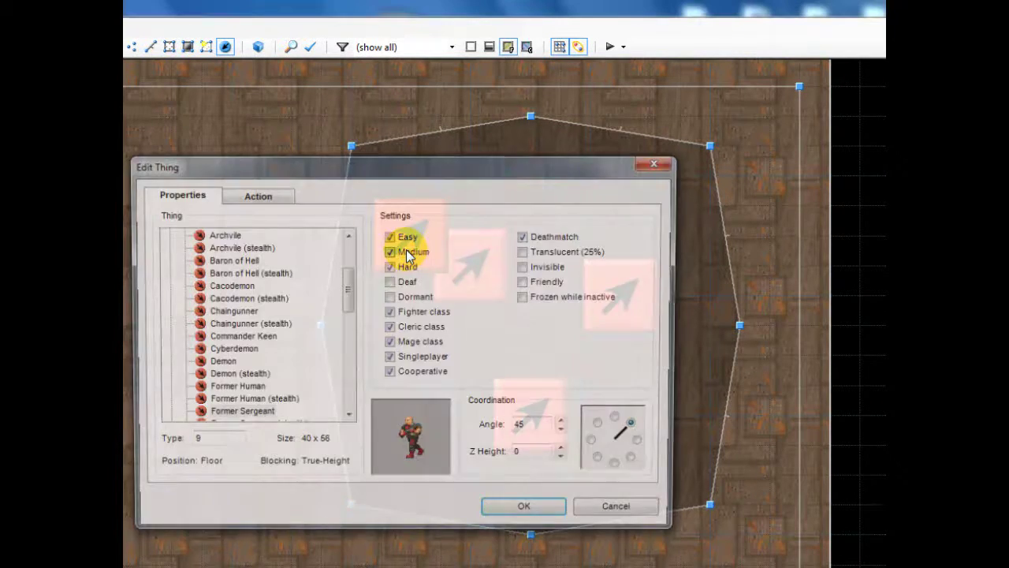
pyautogui.moveTo(353, 272); pyautogui.dragTo(335, 414)
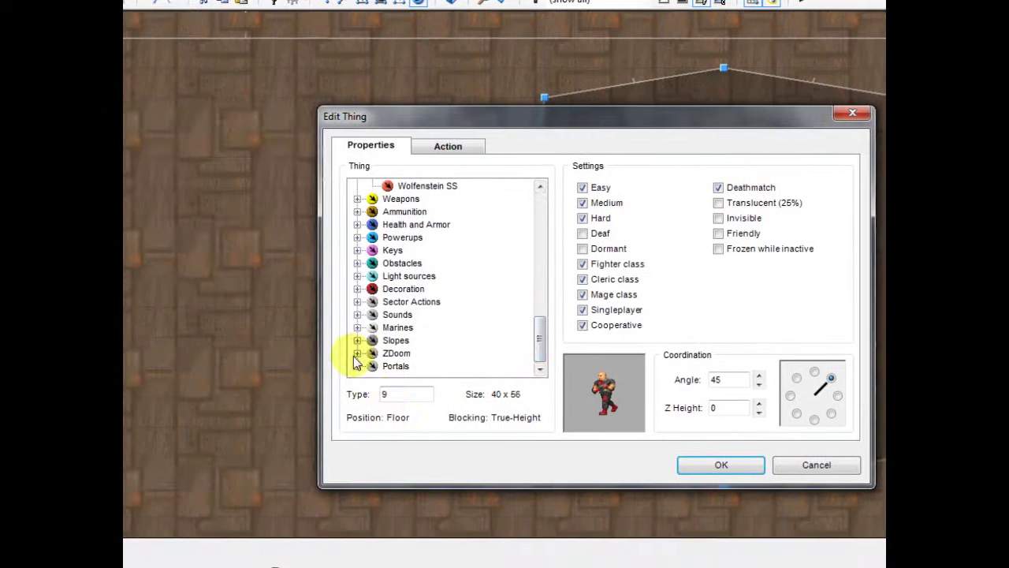
pyautogui.click(357, 354)
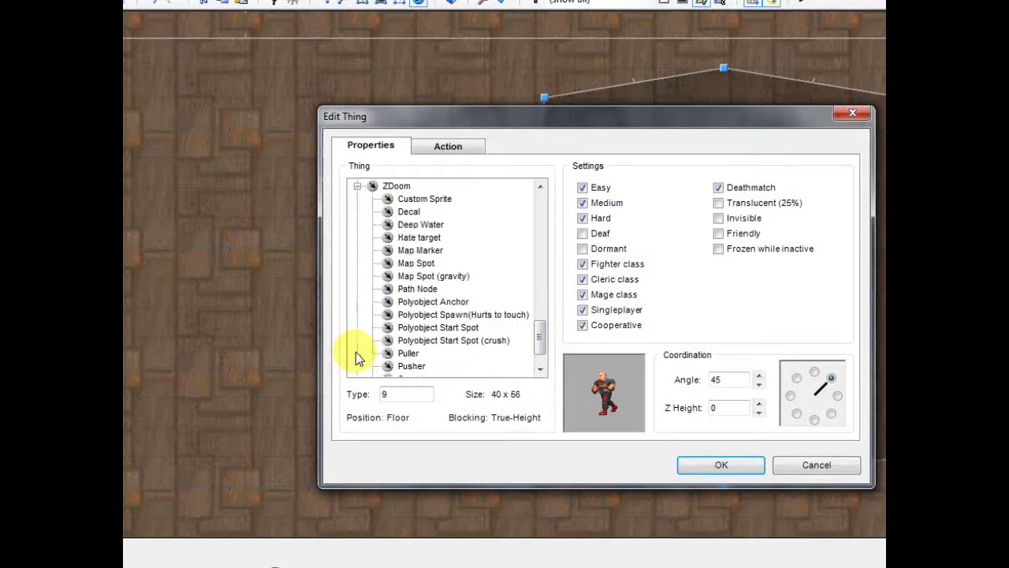
pyautogui.click(411, 264)
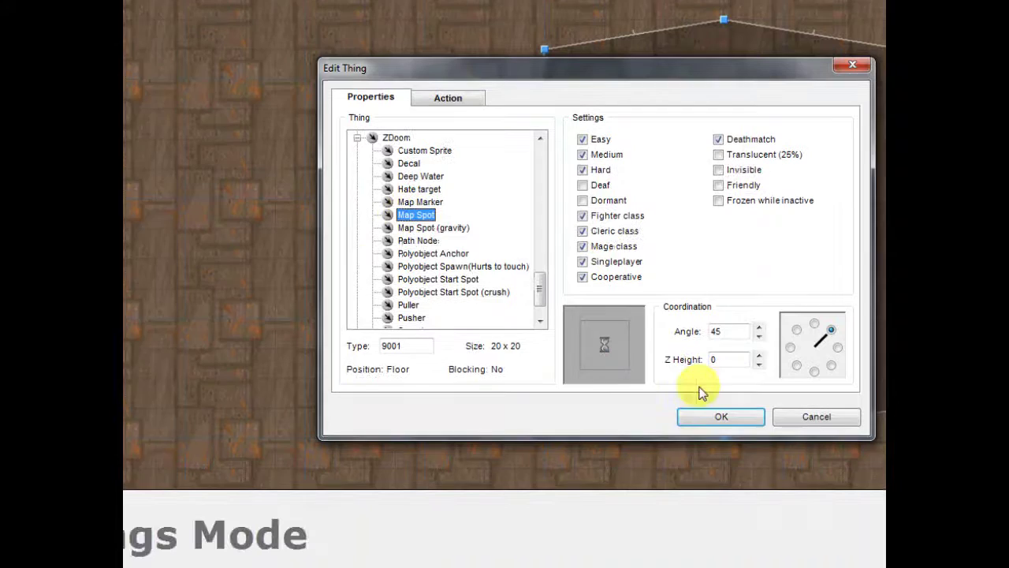
pyautogui.click(719, 463)
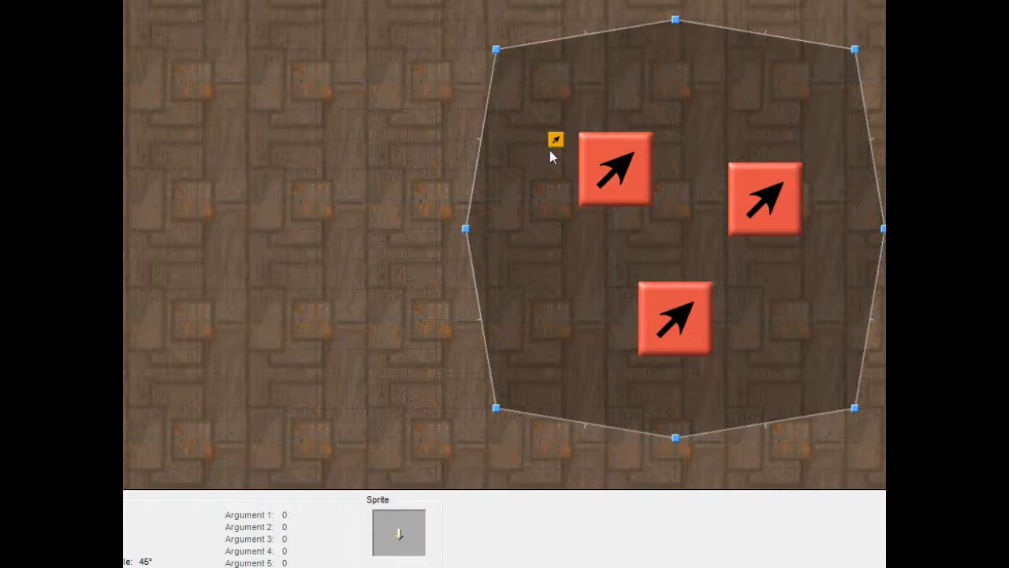
# - Scatter nine more Map Spots around the monsters in the octagon, moving the one that overlaps a monster clear of it
pyautogui.rightClick(575, 272)
pyautogui.rightClick(711, 139)
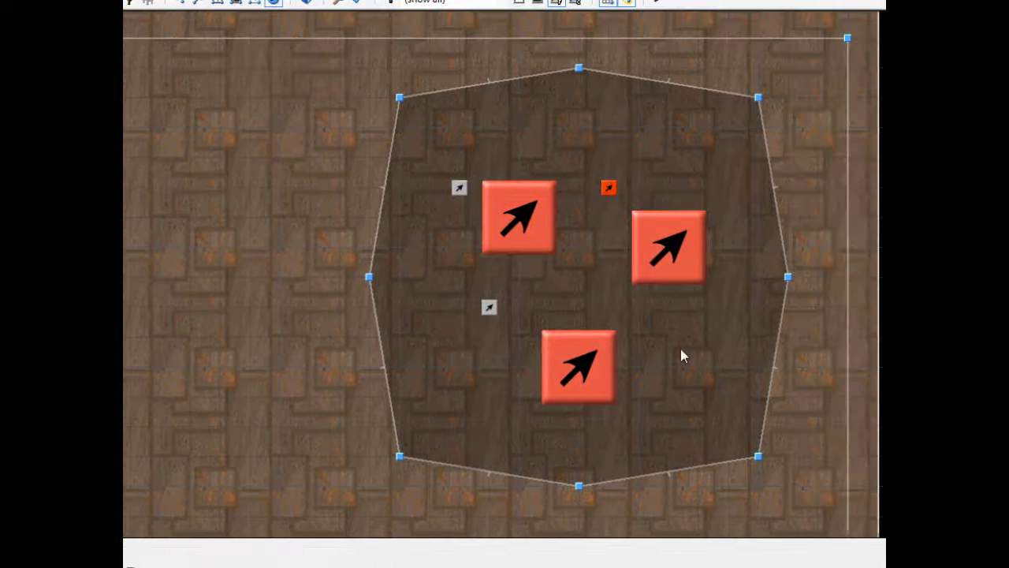
pyautogui.press('Insert')
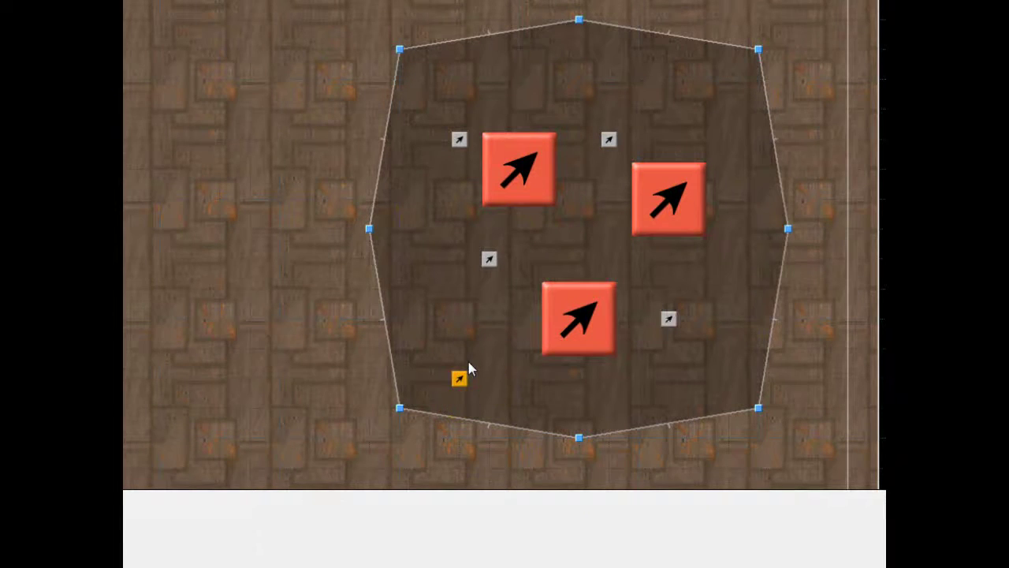
pyautogui.press('Insert')
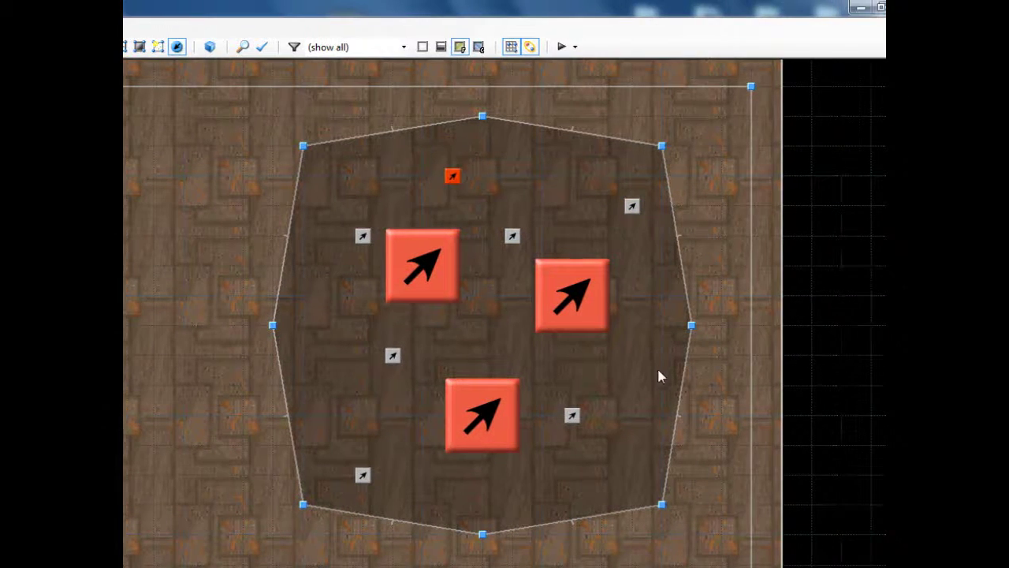
pyautogui.moveTo(675, 448); pyautogui.dragTo(570, 503, button='right')
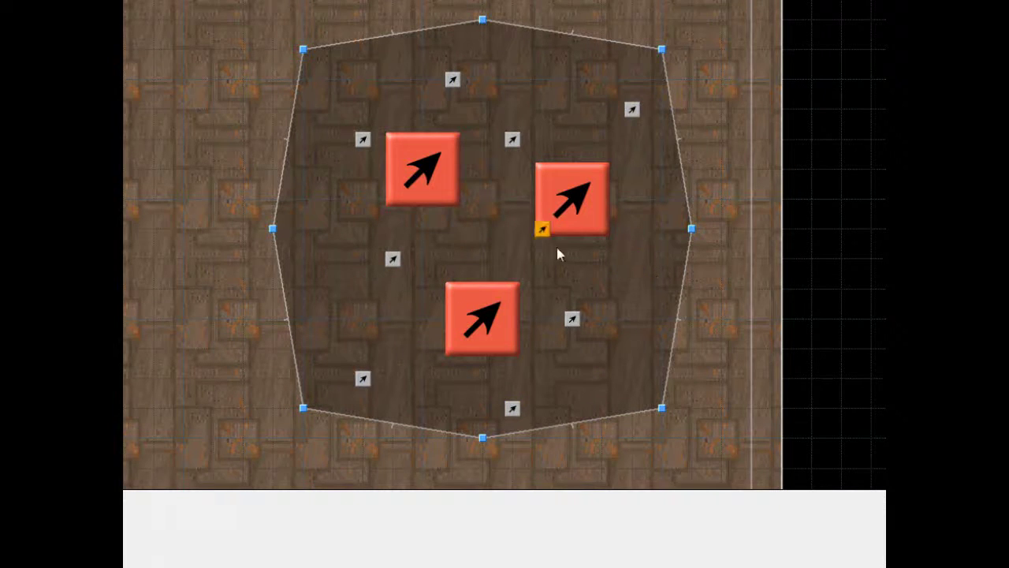
pyautogui.moveTo(558, 253); pyautogui.dragTo(541, 255)
pyautogui.press('Insert')
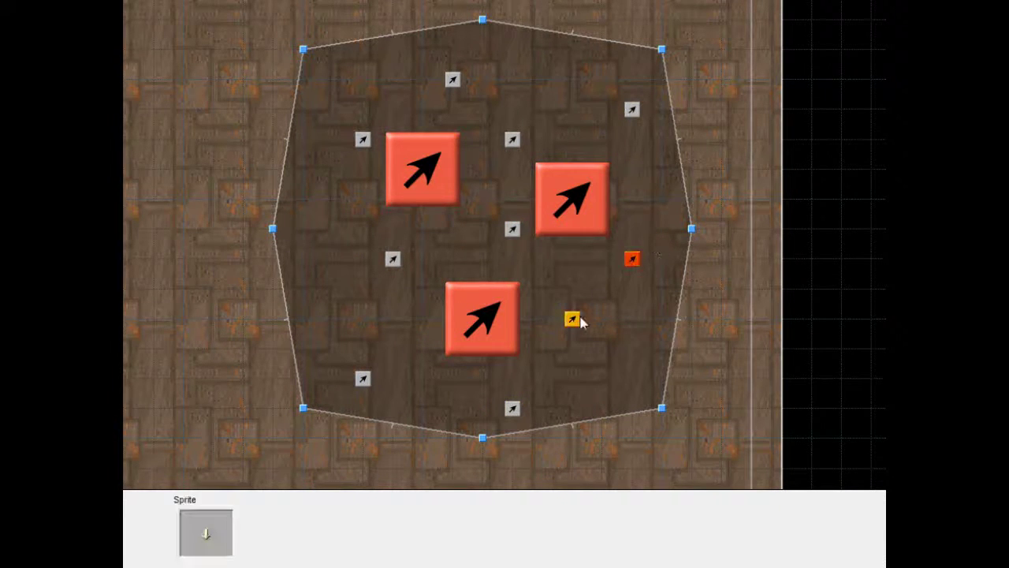
# - Reposition the lower-right, left, centre and bottom Map Spots in the octagon so they surround the monsters more evenly
pyautogui.moveTo(579, 322); pyautogui.dragTo(620, 342)
pyautogui.moveTo(393, 261); pyautogui.dragTo(349, 264)
pyautogui.click(354, 258)
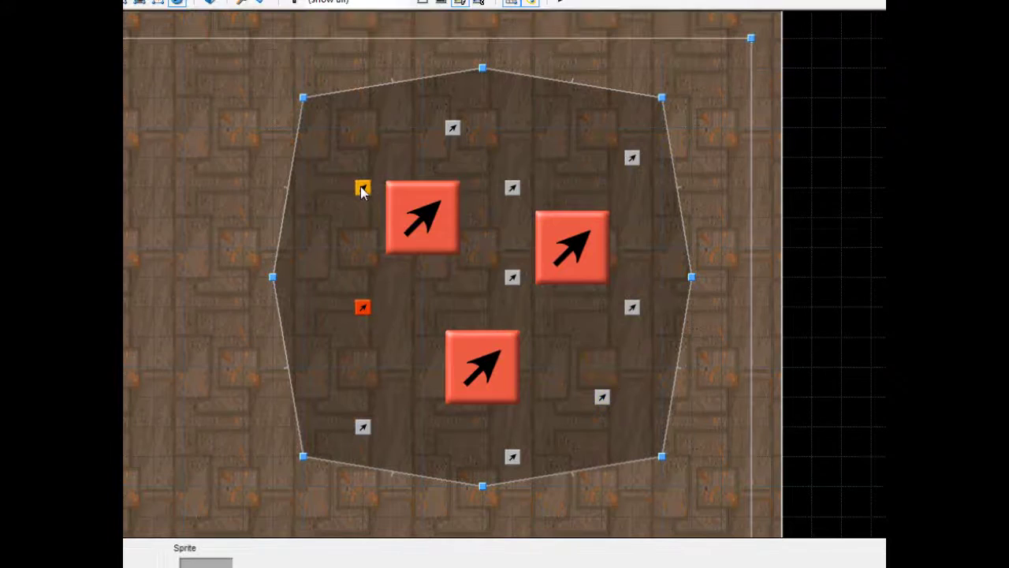
pyautogui.moveTo(547, 169); pyautogui.dragTo(526, 175, button='right')
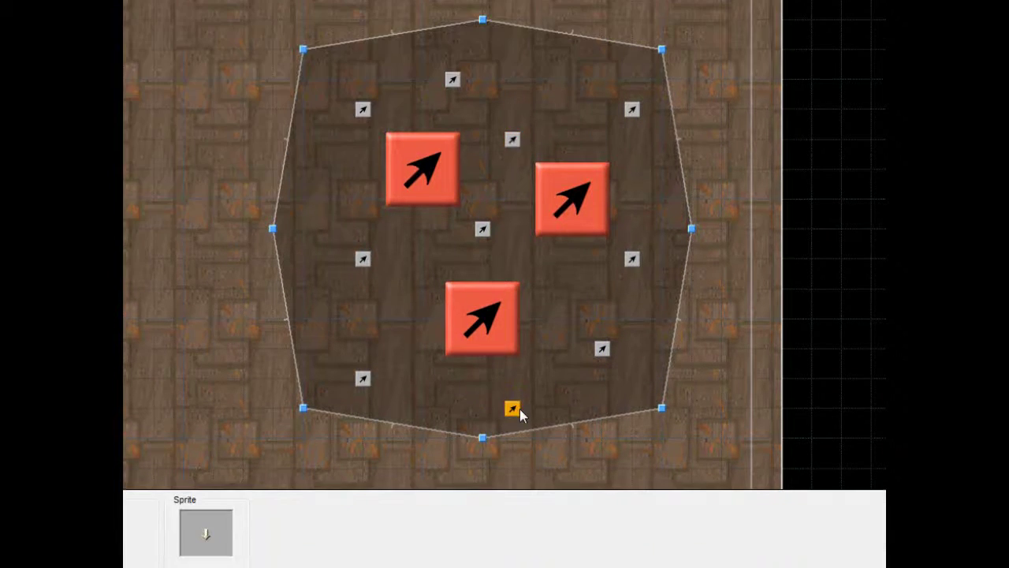
pyautogui.moveTo(517, 457); pyautogui.dragTo(535, 429)
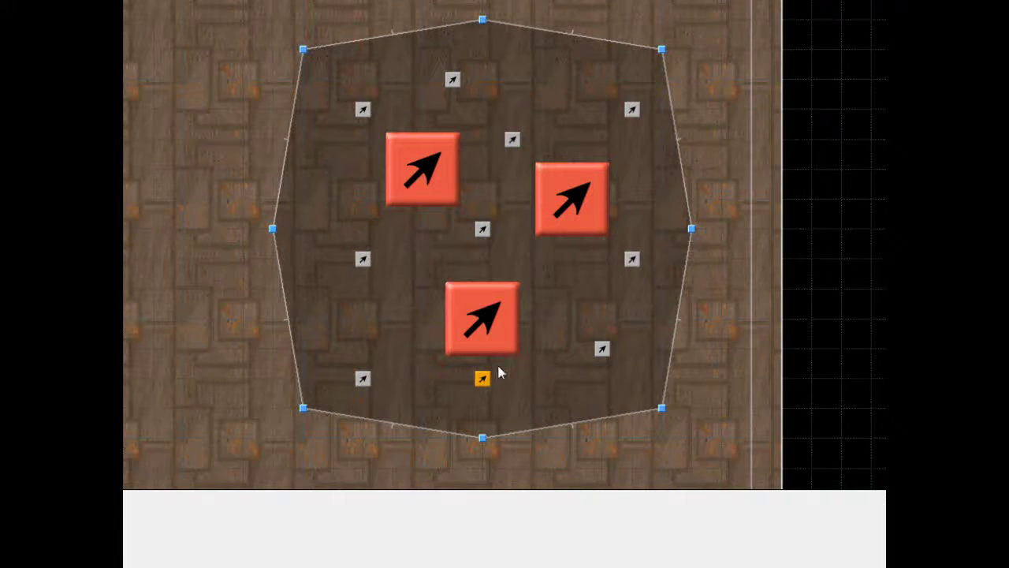
# - Move the lower-left, lower-right and two right-hand Map Spots slightly inward to balance the ring around the monsters
pyautogui.click(363, 377)
pyautogui.moveTo(400, 325); pyautogui.dragTo(396, 323, button='right')
pyautogui.moveTo(634, 258); pyautogui.dragTo(603, 257, button='right')
pyautogui.moveTo(632, 111); pyautogui.dragTo(607, 112, button='right')
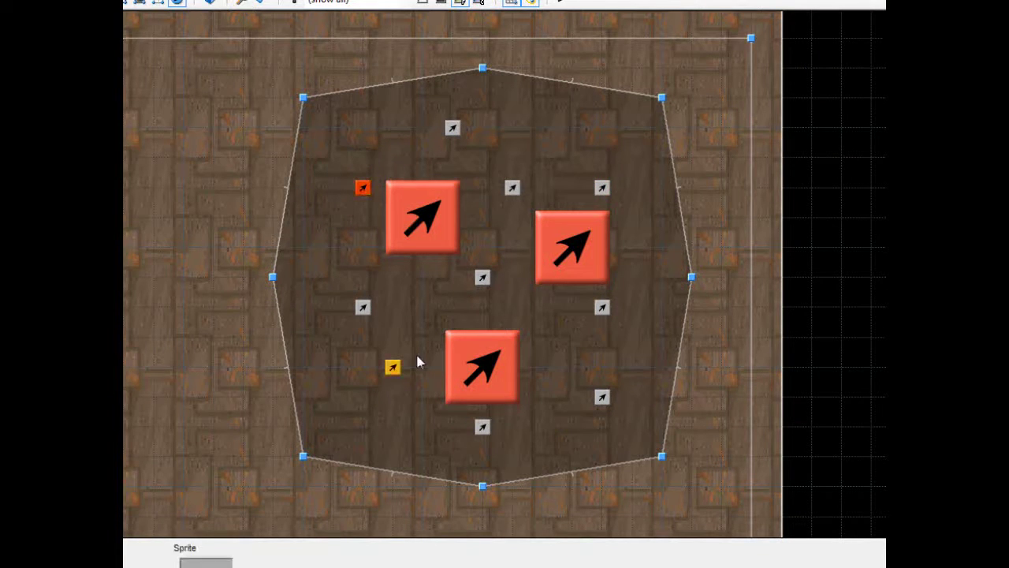
pyautogui.scroll(-2, 419, 354)
pyautogui.scroll(3, 419, 355)
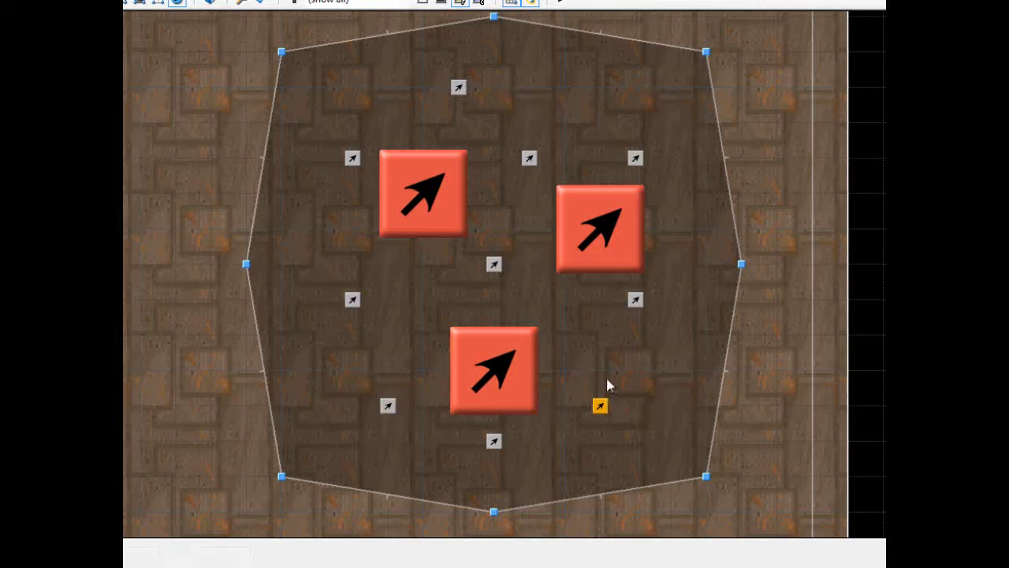
pyautogui.scroll(-2, 613, 374)
pyautogui.scroll(2, 611, 360)
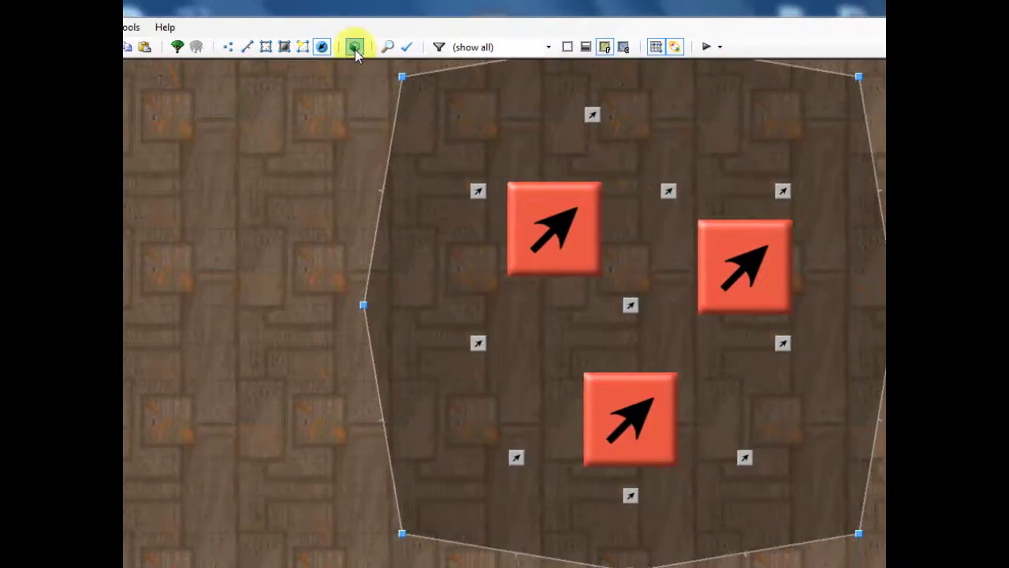
# - Switch to the 3D visual mode and bring the octagon's monsters and Map Spots into close view
pyautogui.click(258, 47)
pyautogui.press('w')
pyautogui.press('d')
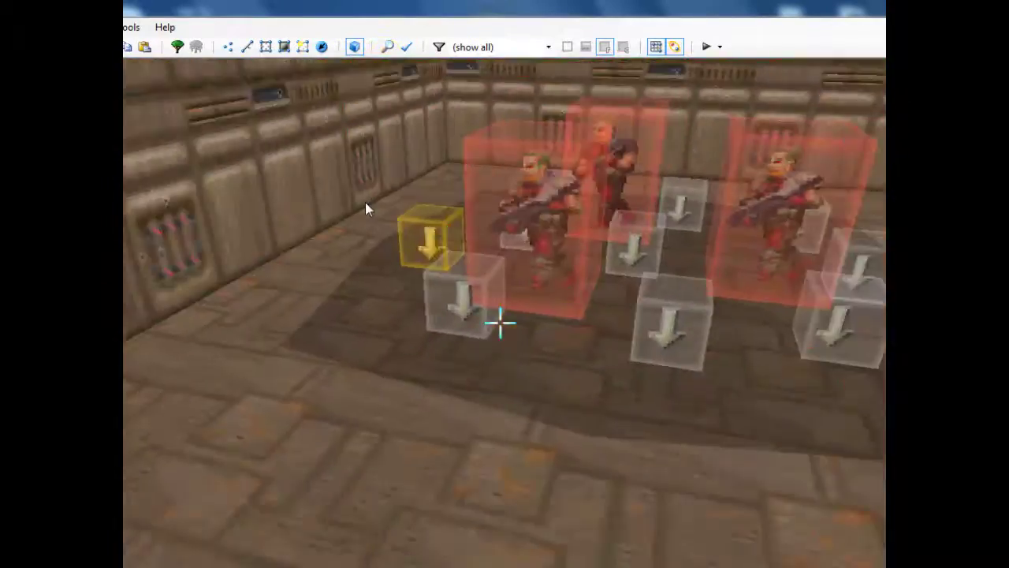
pyautogui.press('e')
pyautogui.press('d')
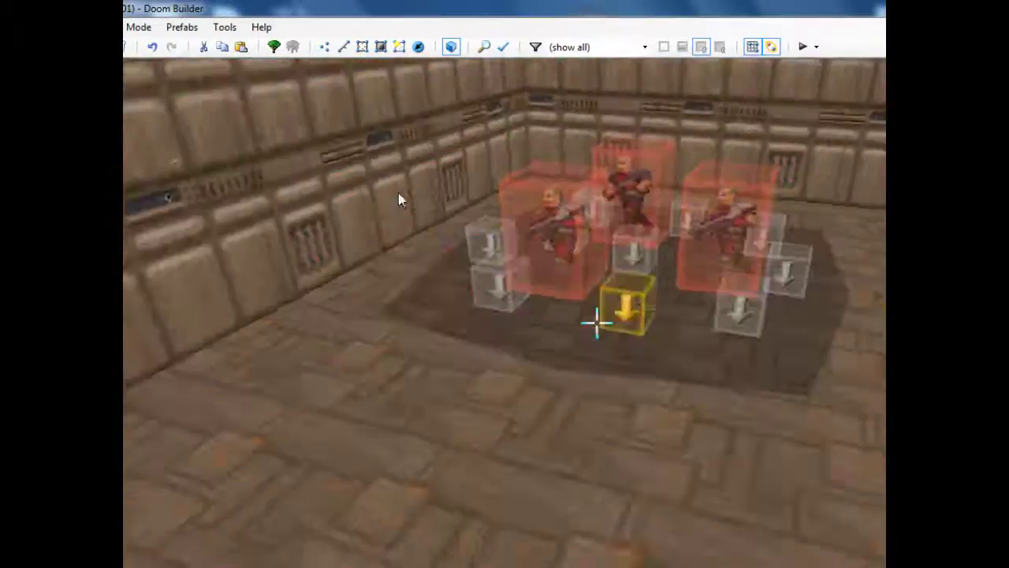
pyautogui.press('e')
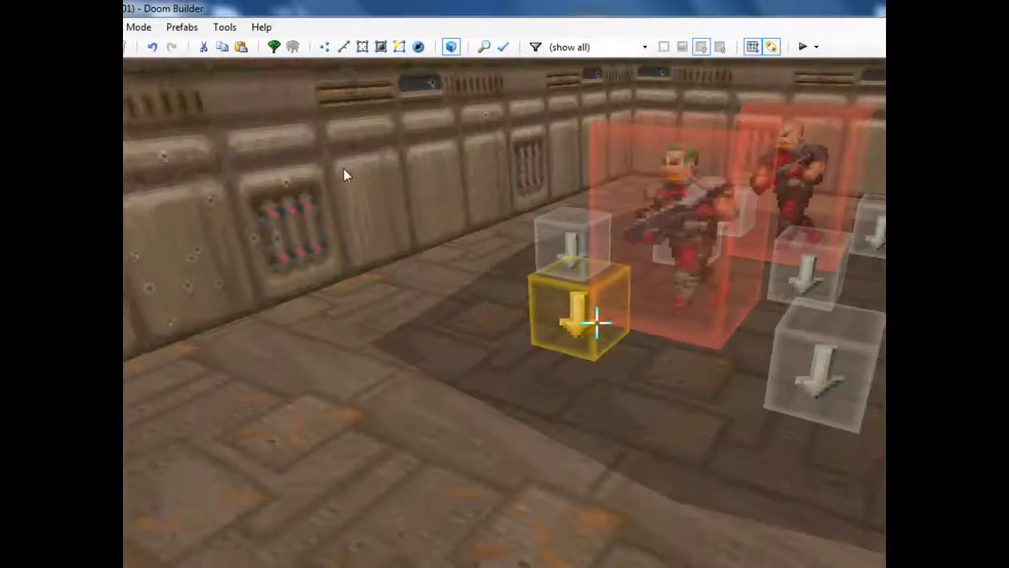
pyautogui.press('d')
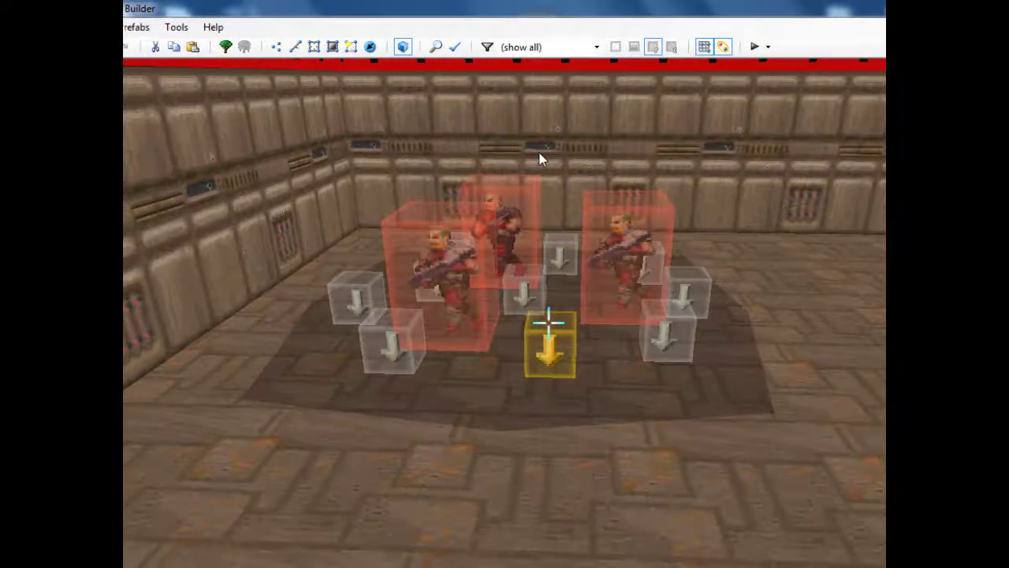
pyautogui.press('w')
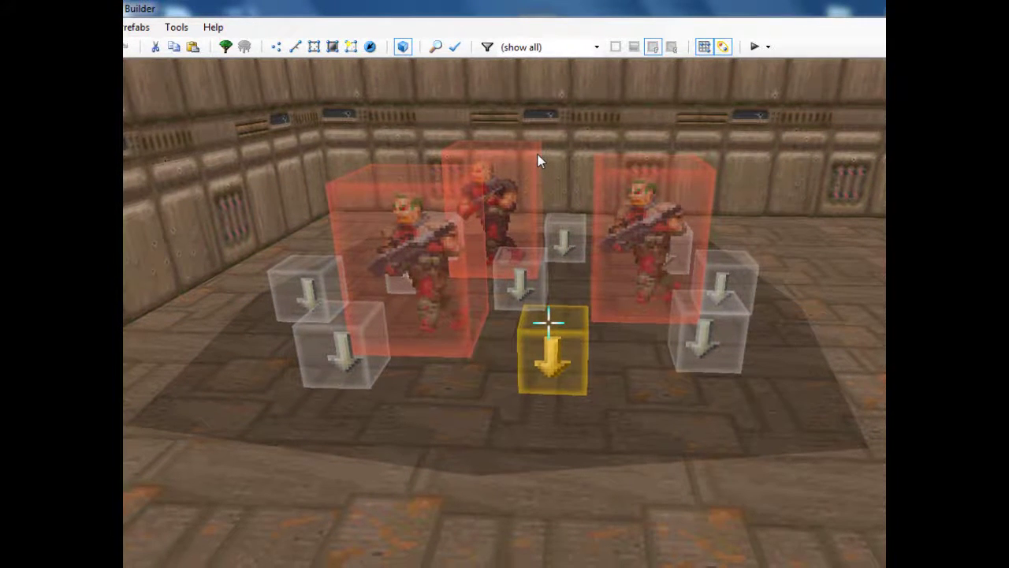
# - Select all ten Map Spots around the three monsters in the 3D view, leaving the monsters unselected
pyautogui.moveTo(543, 183)
pyautogui.click(549, 321)
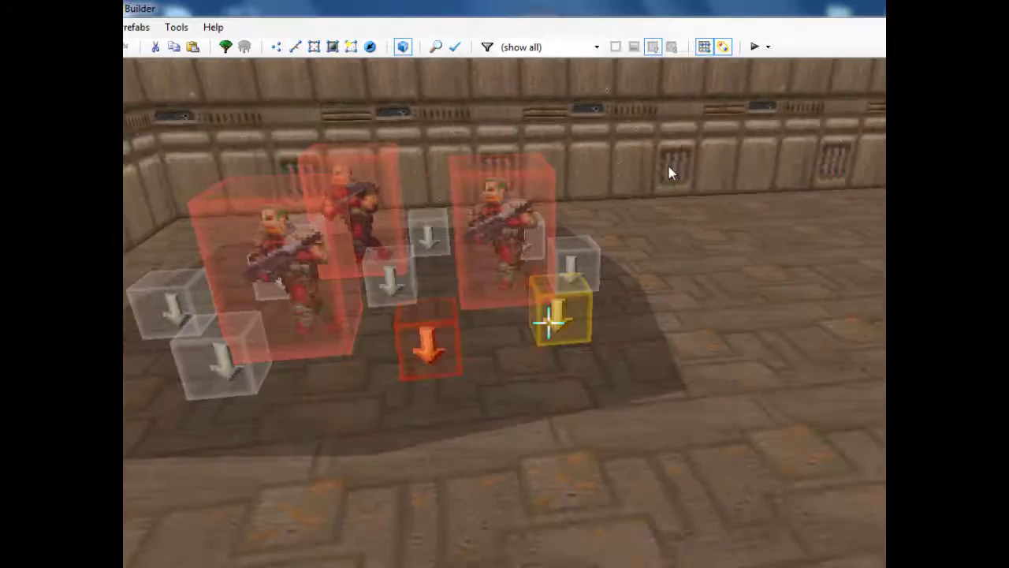
pyautogui.click(548, 322)
pyautogui.click(549, 321)
pyautogui.click(548, 322)
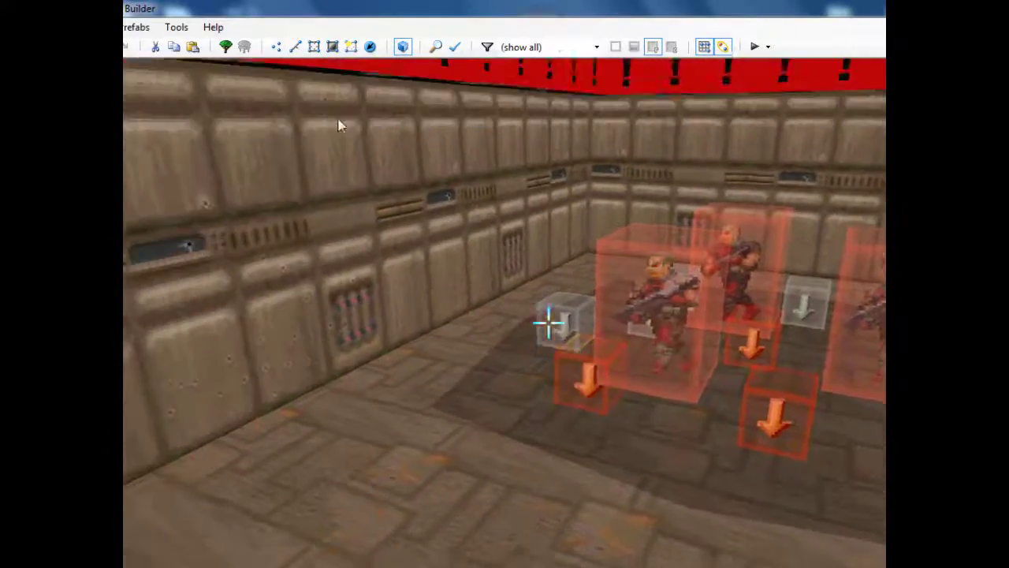
pyautogui.click(548, 322)
pyautogui.press('e')
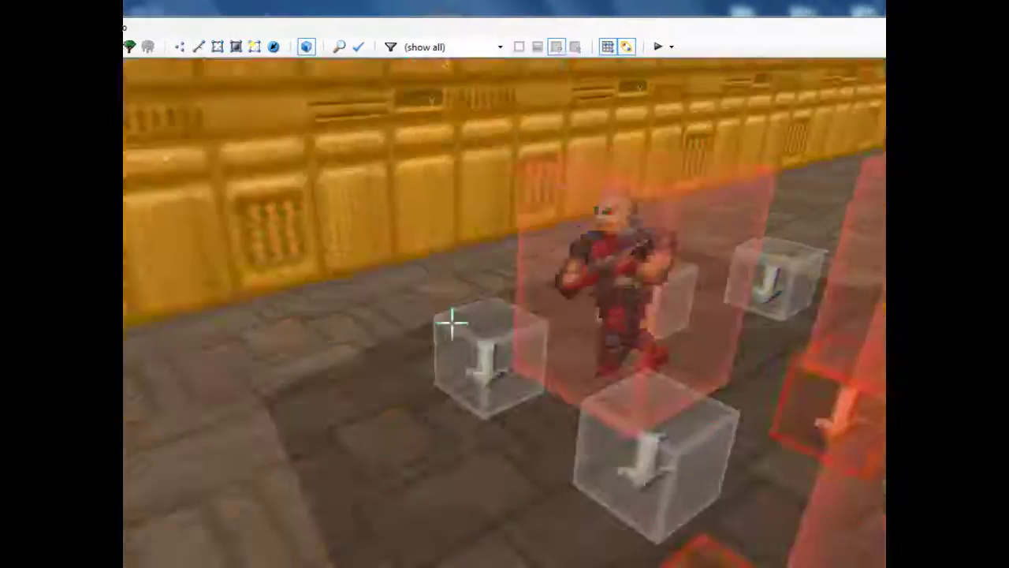
pyautogui.click(452, 322)
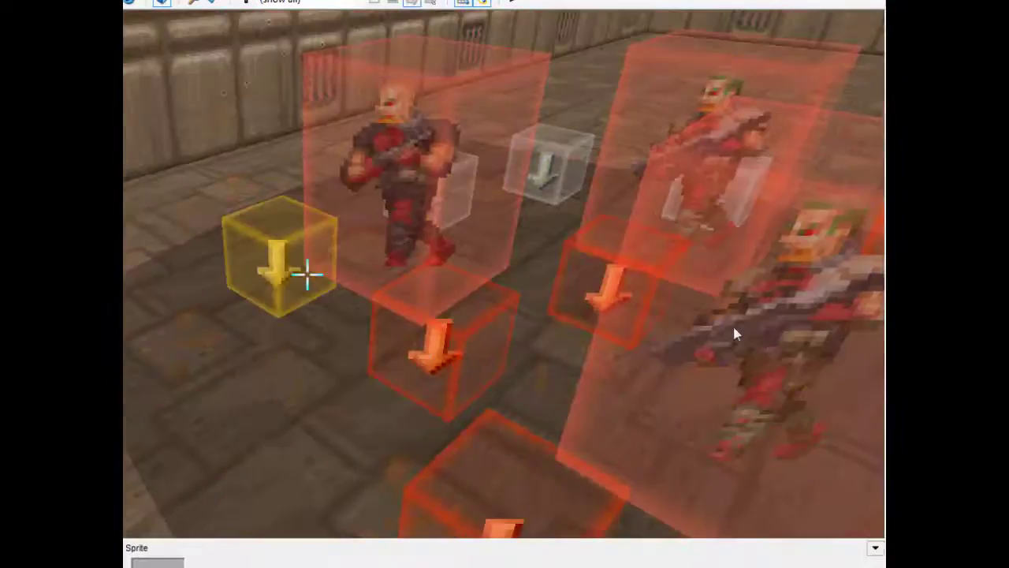
pyautogui.click(451, 323)
pyautogui.press('s')
pyautogui.click(308, 275)
pyautogui.click(308, 274)
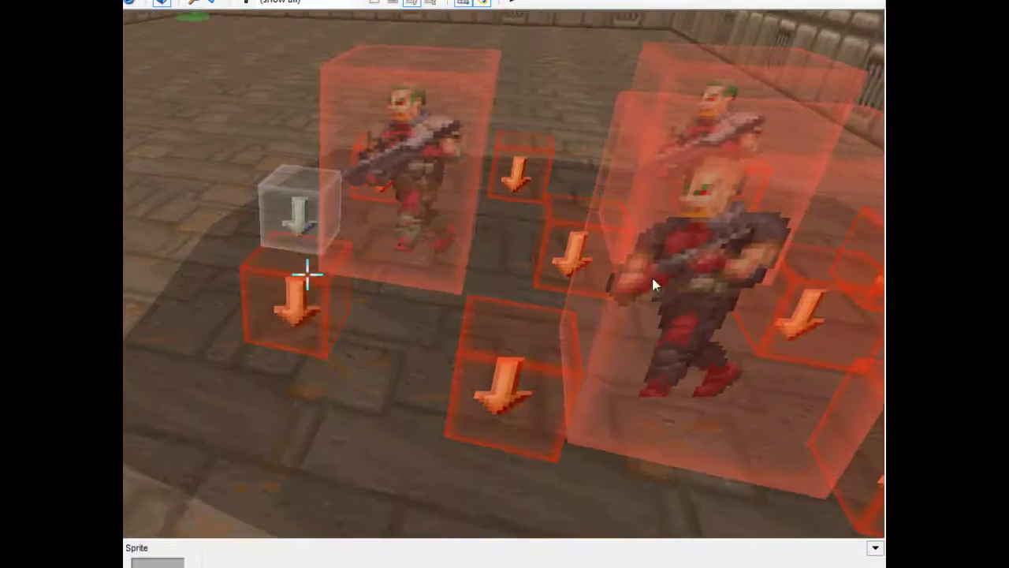
pyautogui.click(307, 274)
# - Raise the selected Map Spots from the floor up to the rocky ceiling, at a Z height of 512
pyautogui.press('s')
pyautogui.press('s')
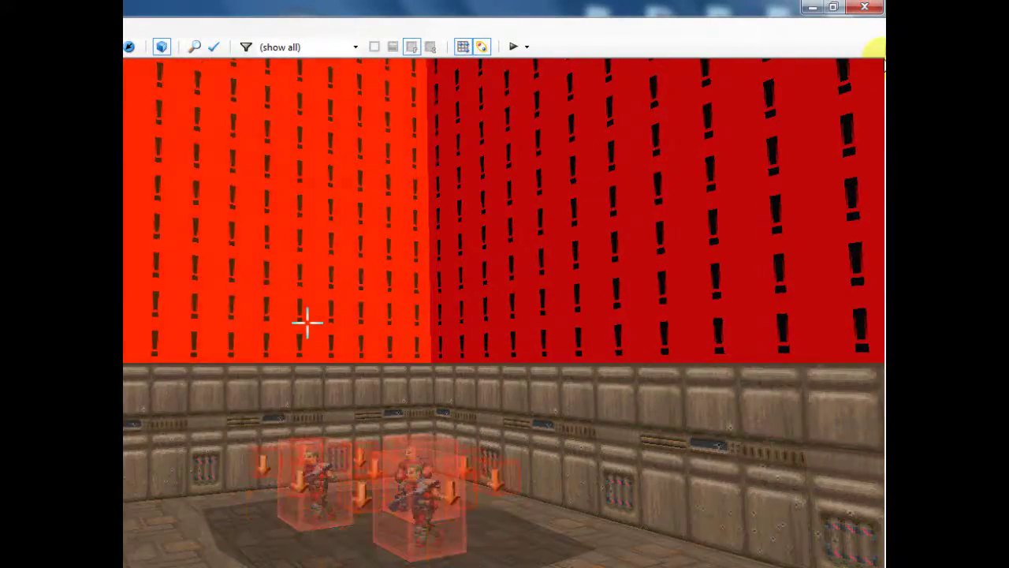
pyautogui.scroll(10, 308, 320)
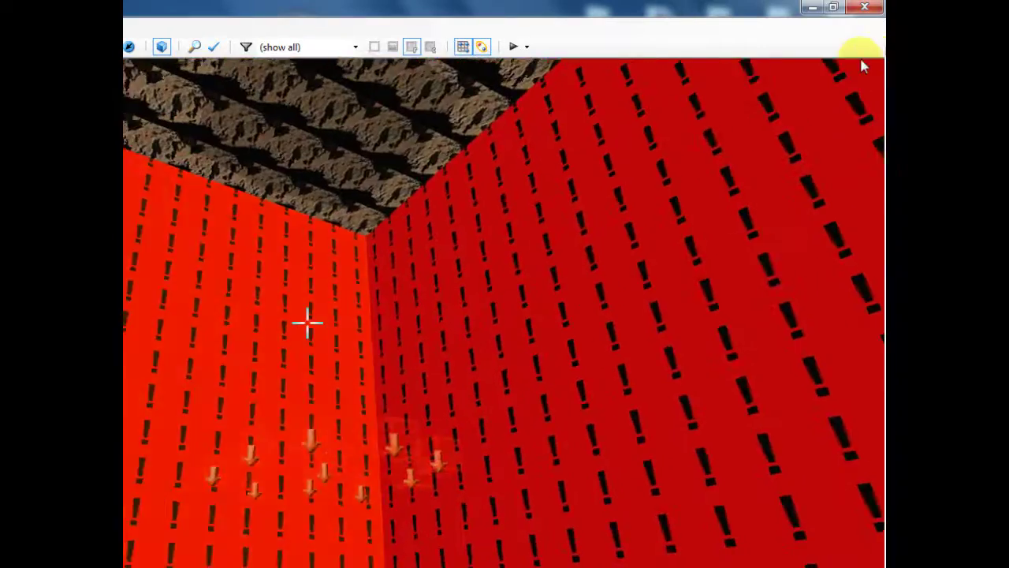
pyautogui.press('w')
pyautogui.press('d')
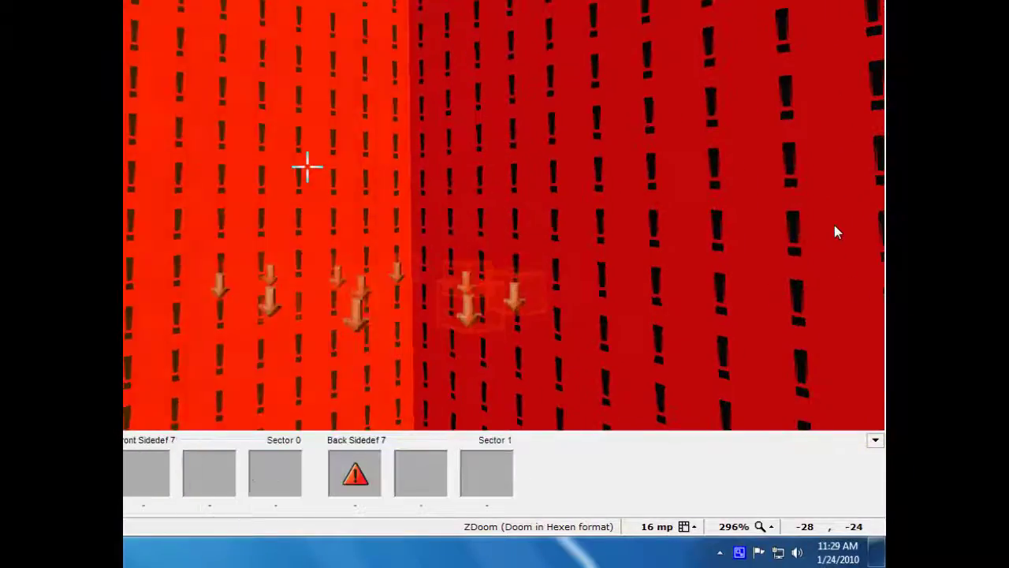
pyautogui.scroll(14, 835, 225)
pyautogui.press('e')
pyautogui.press('d')
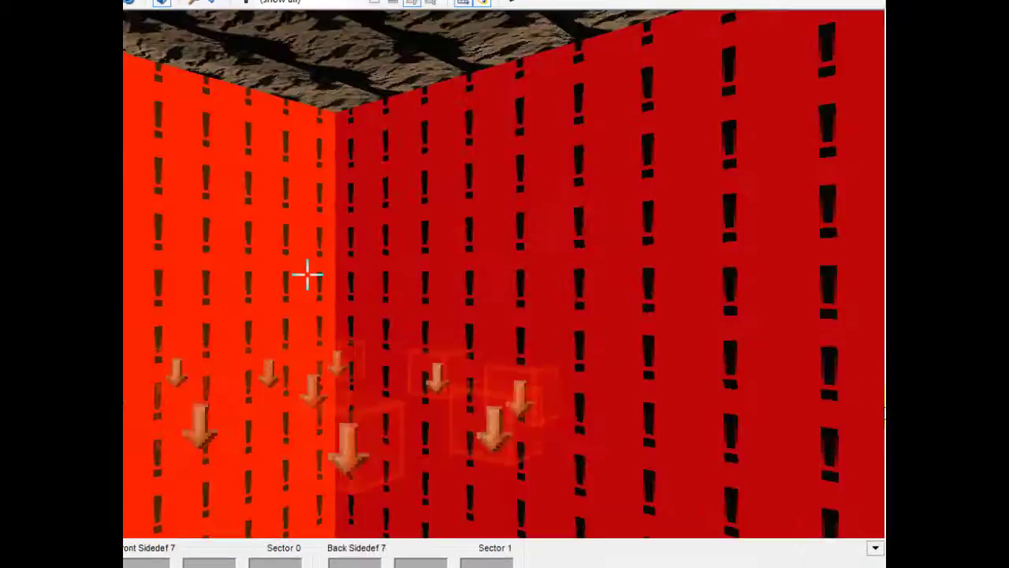
pyautogui.scroll(12, 863, 248)
pyautogui.press('e')
pyautogui.press('d')
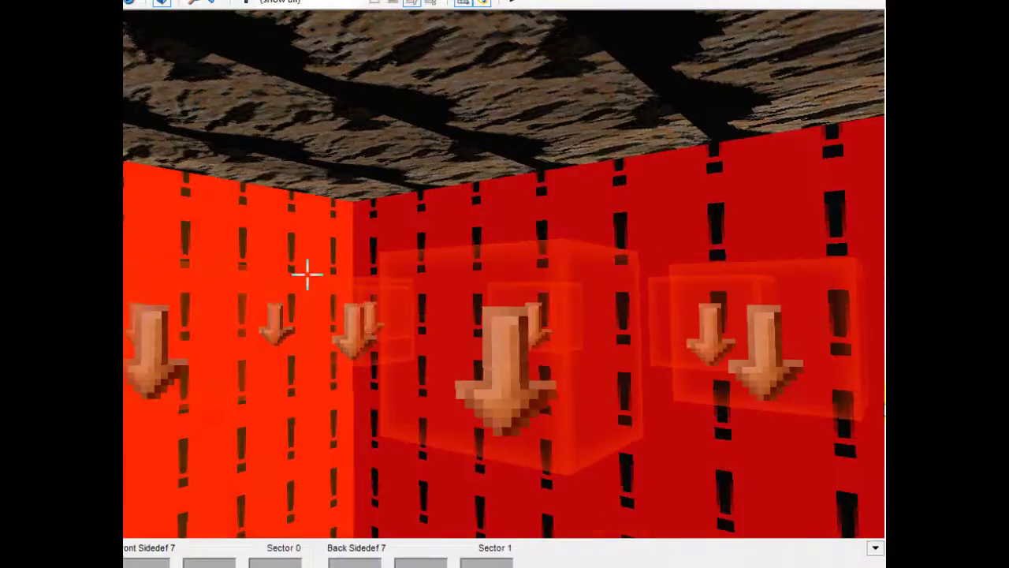
pyautogui.press('e')
pyautogui.press('s')
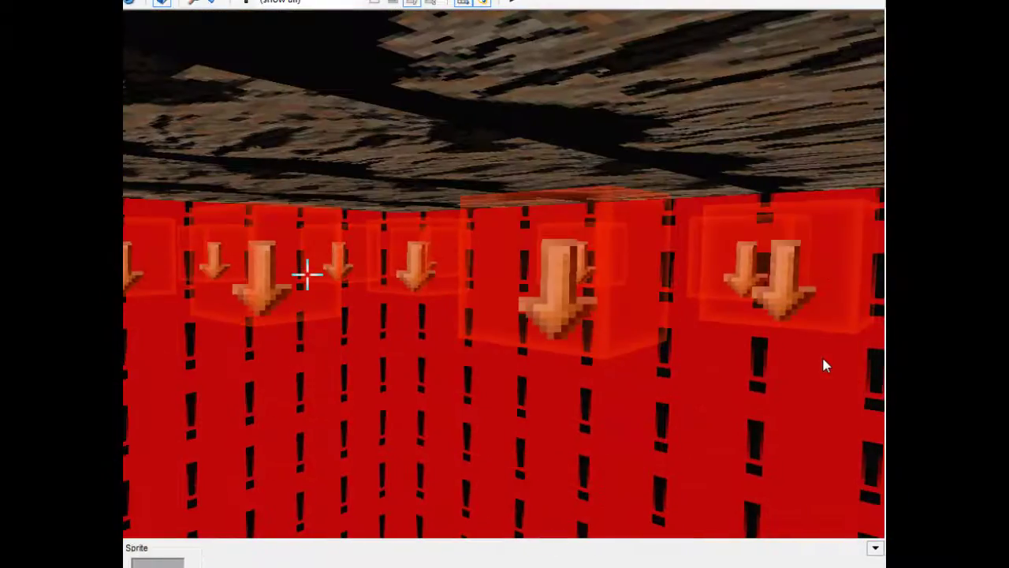
# - Examine the raised Map Spots at the ceiling and the monsters on the octagon floor below, ending back in the 2D view
pyautogui.press('s')
pyautogui.press('e')
pyautogui.press('d')
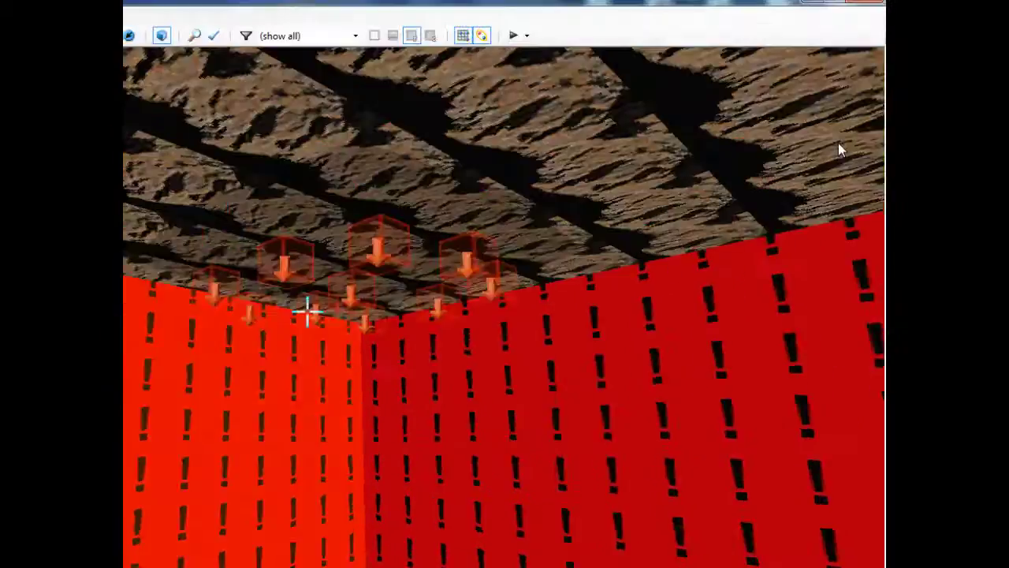
pyautogui.press('e')
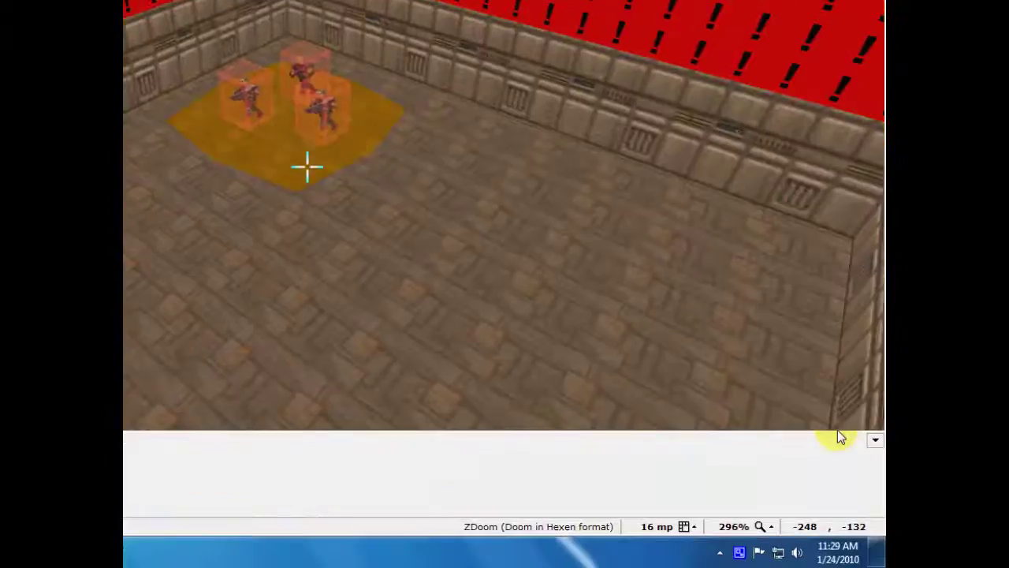
pyautogui.press('e')
pyautogui.press('d')
pyautogui.press('d')
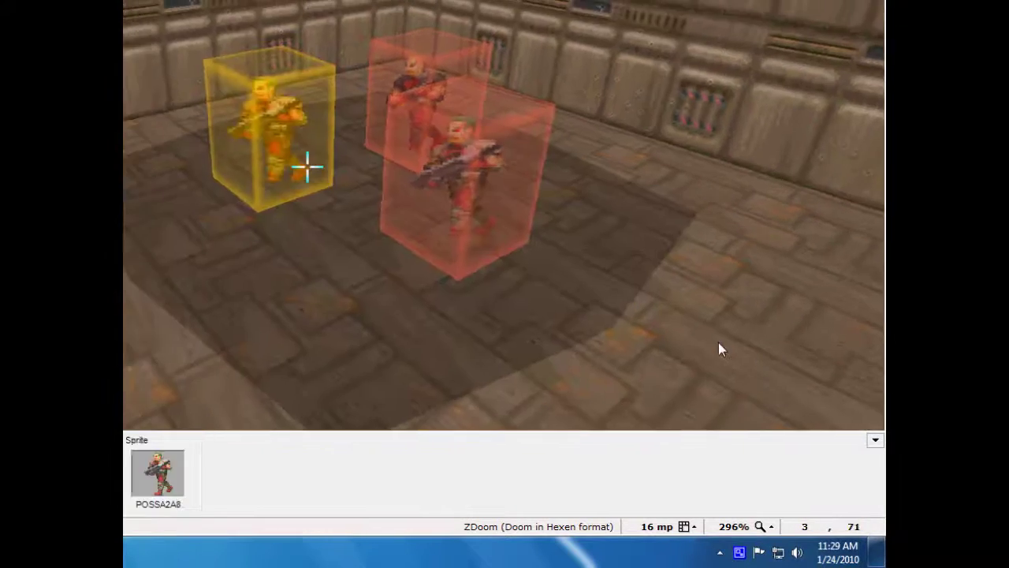
pyautogui.press('a')
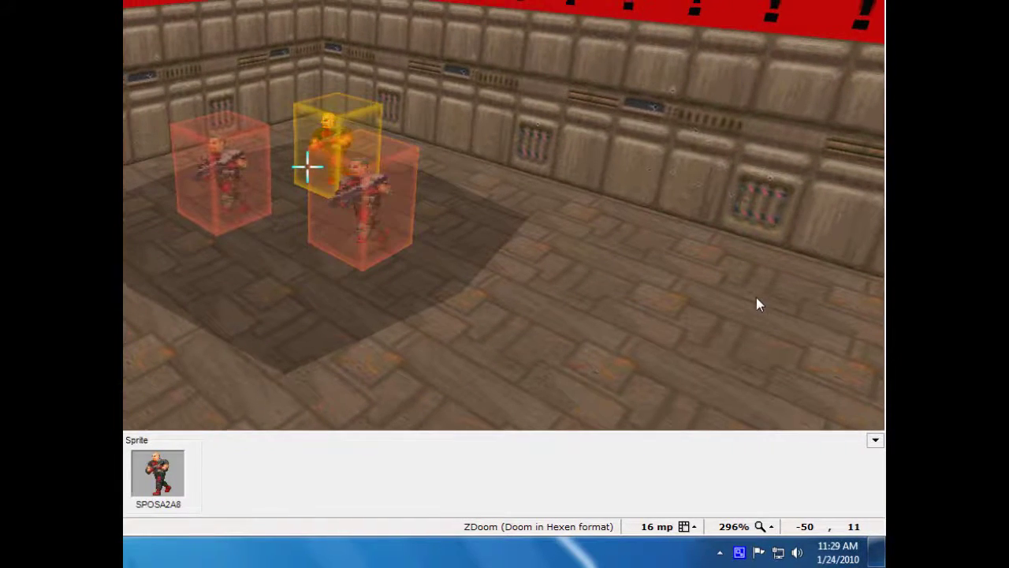
pyautogui.press('w')
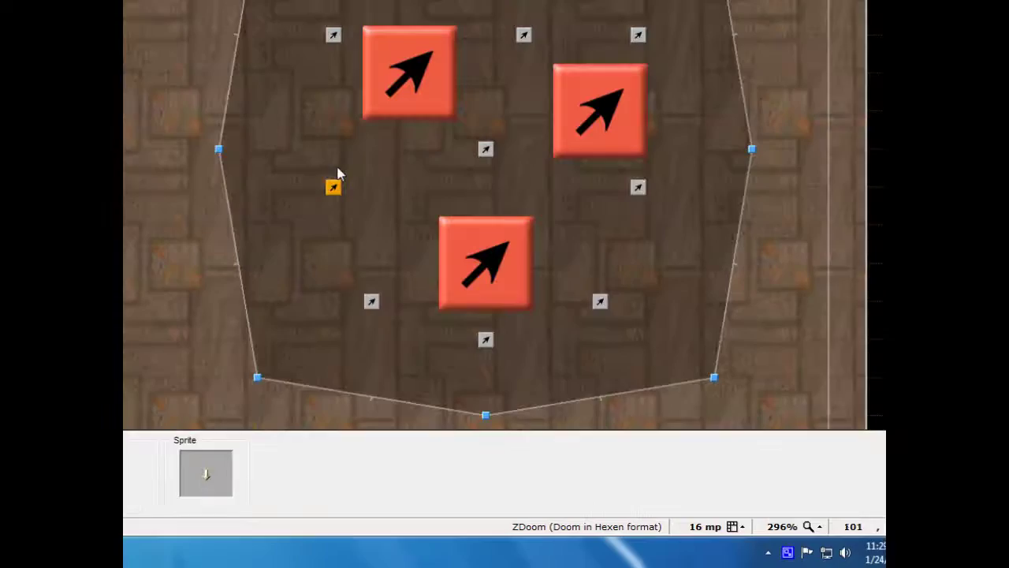
# - Give the Map Spot just beside the upper-left monster the tag 1
pyautogui.scroll(-2, 387, 173)
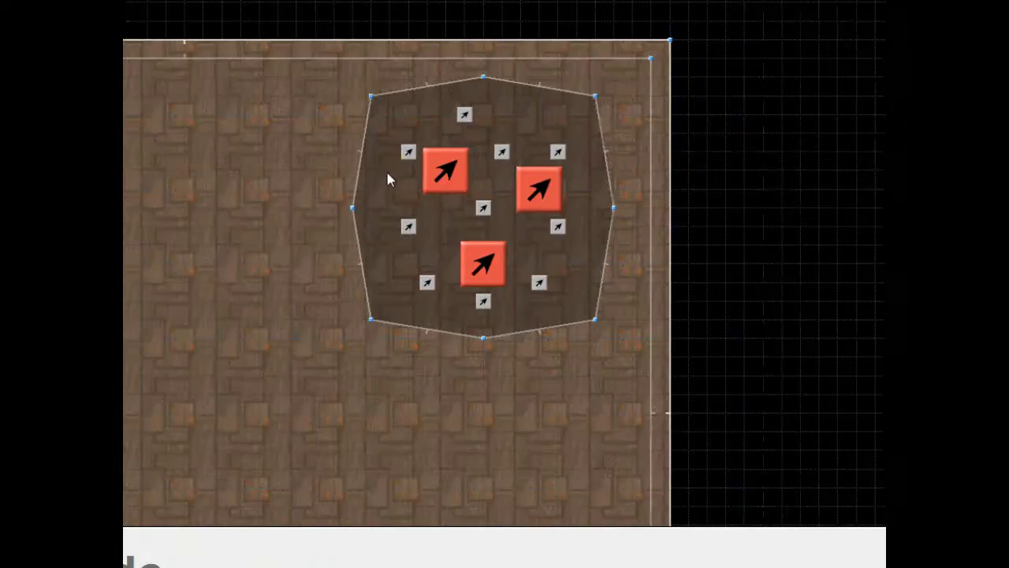
pyautogui.scroll(-2, 387, 172)
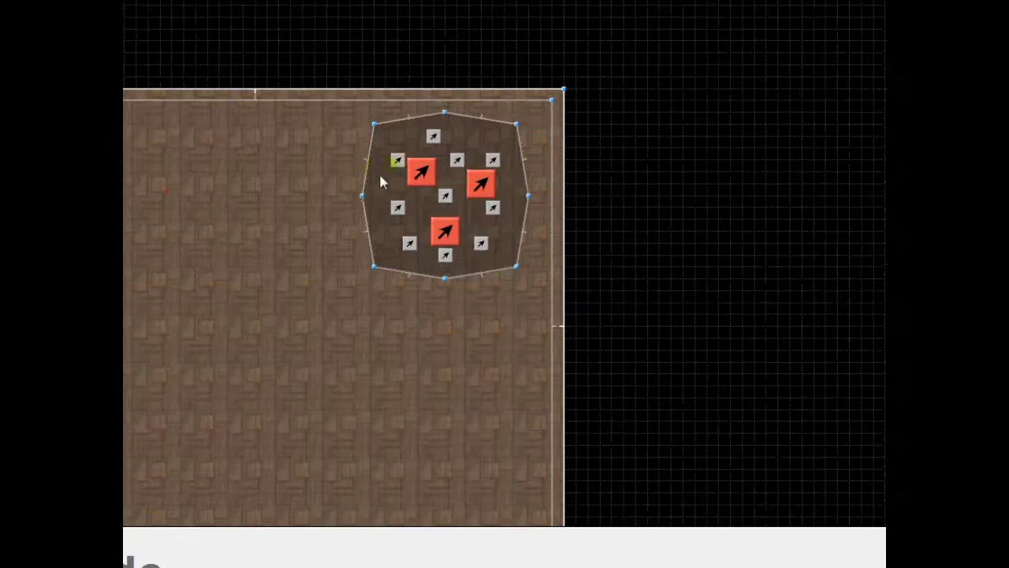
pyautogui.scroll(4, 408, 146)
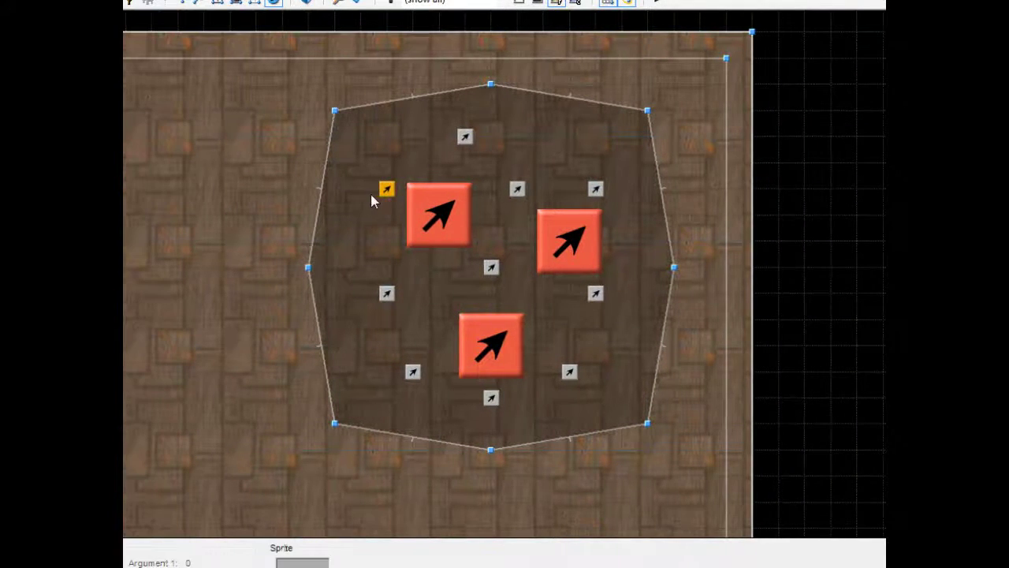
pyautogui.rightClick(377, 194)
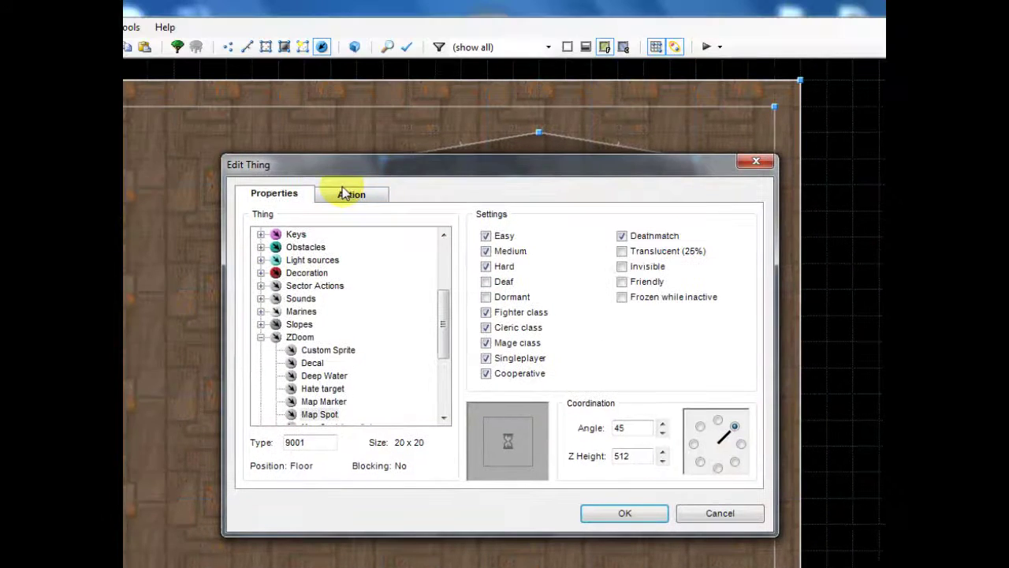
pyautogui.click(339, 202)
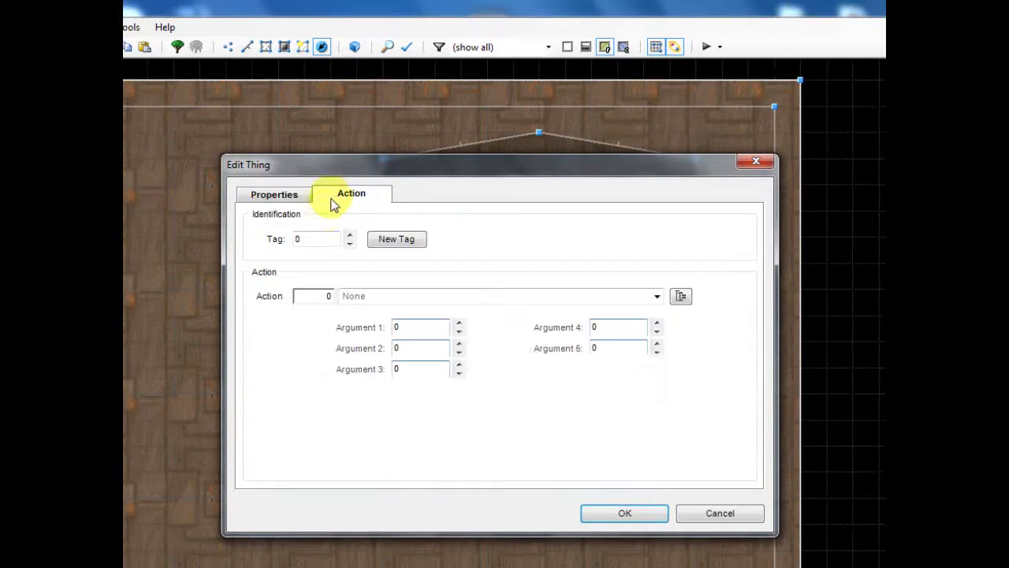
pyautogui.click(315, 241)
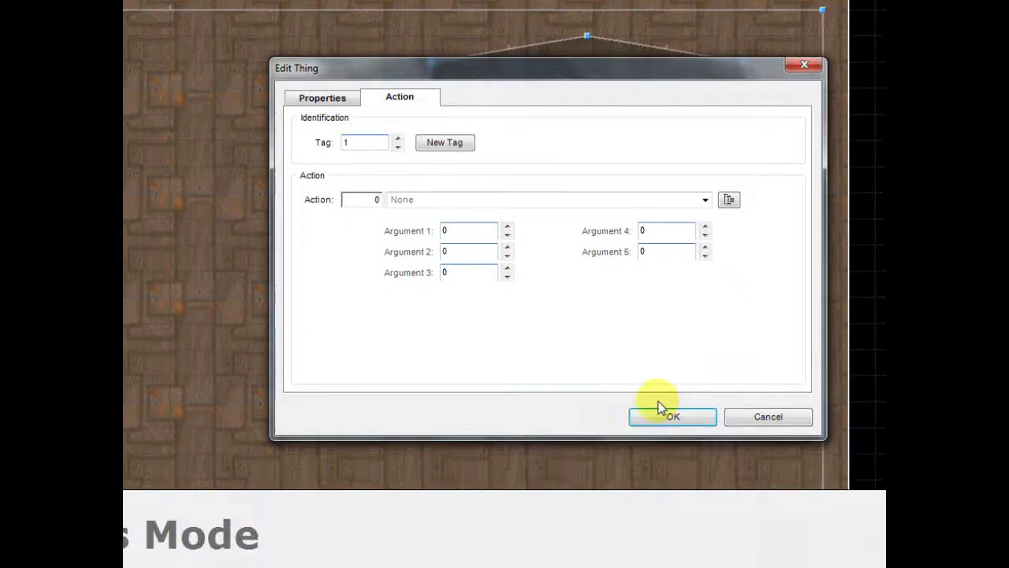
pyautogui.click(675, 416)
# - Give the Map Spot at the octagon's left side, below and left of the upper-left monster, the tag 2
pyautogui.rightClick(481, 247)
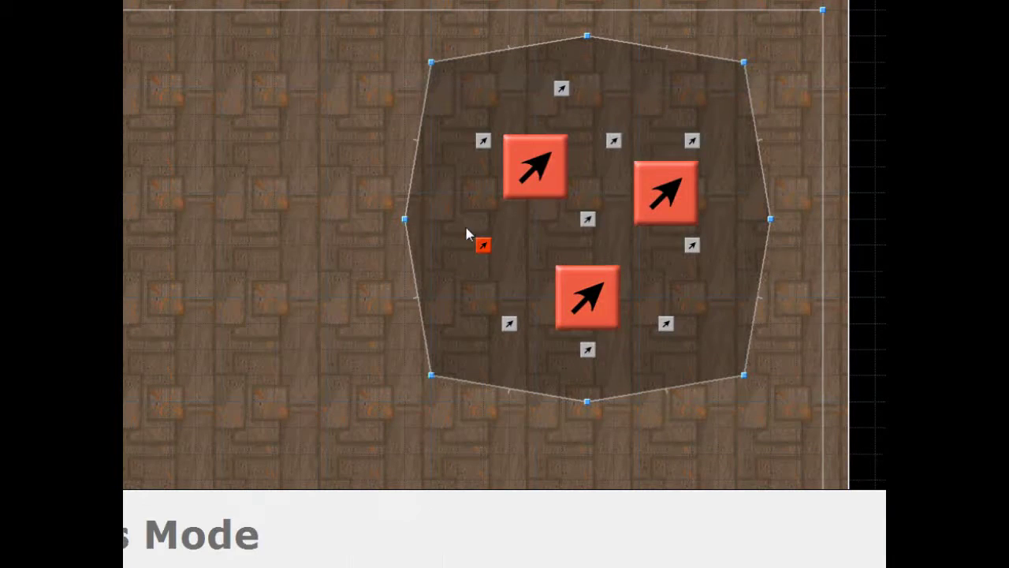
pyautogui.click(396, 101)
pyautogui.click(398, 146)
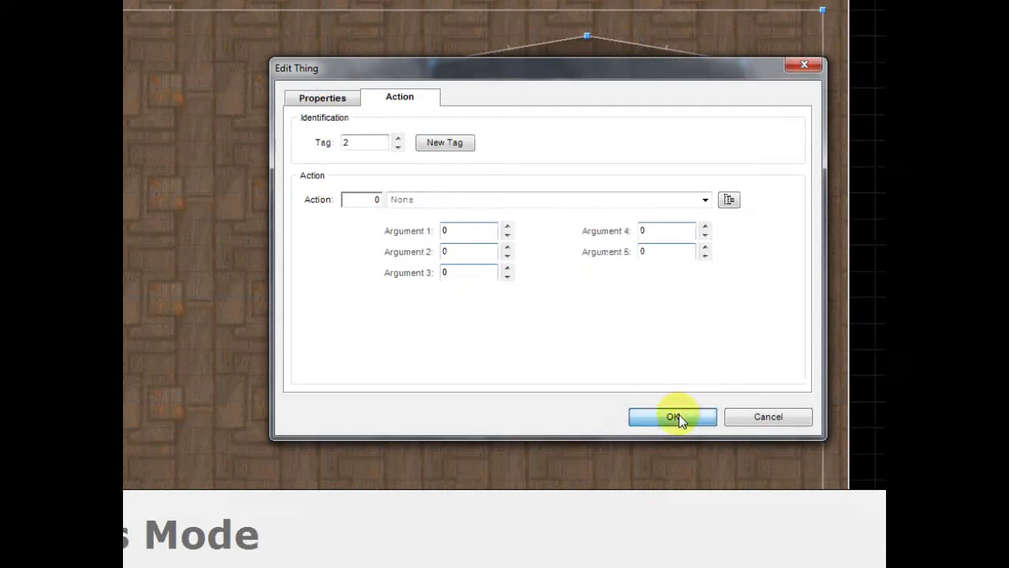
pyautogui.click(674, 416)
# - Give the Map Spot just left of the lowest monster, near the octagon's lower-left edge, the tag 3
pyautogui.doubleClick(509, 321)
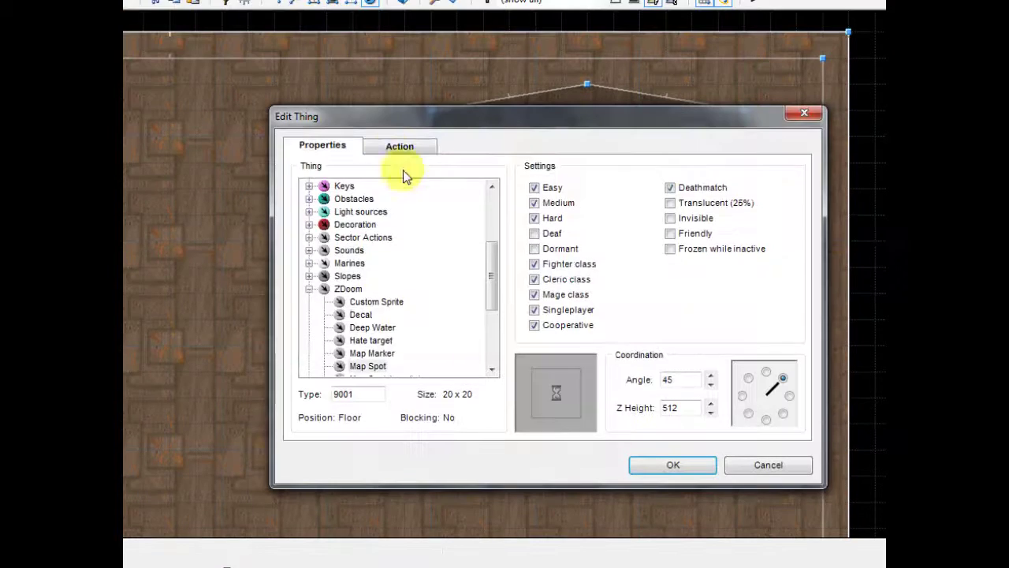
pyautogui.click(400, 96)
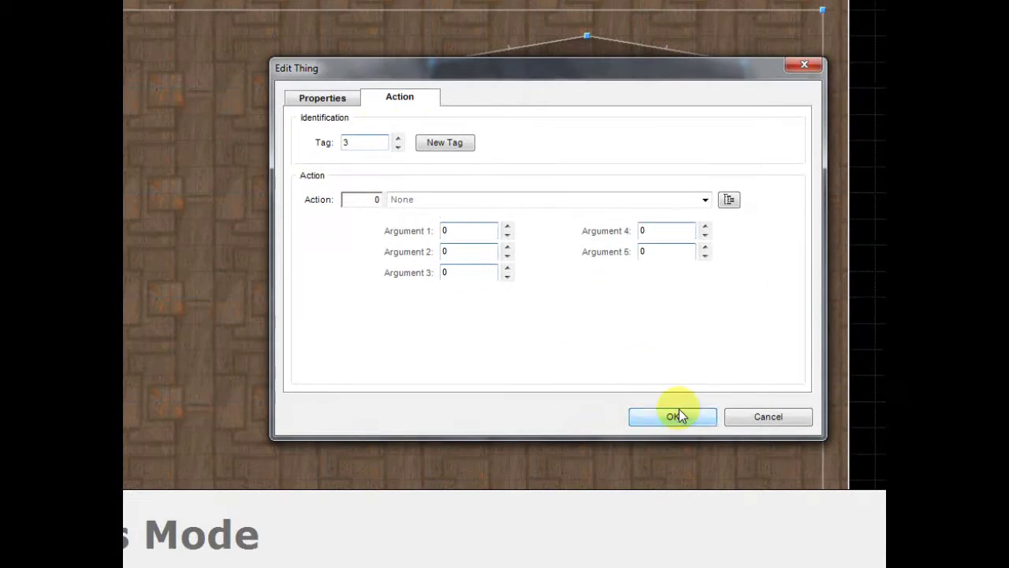
pyautogui.click(674, 464)
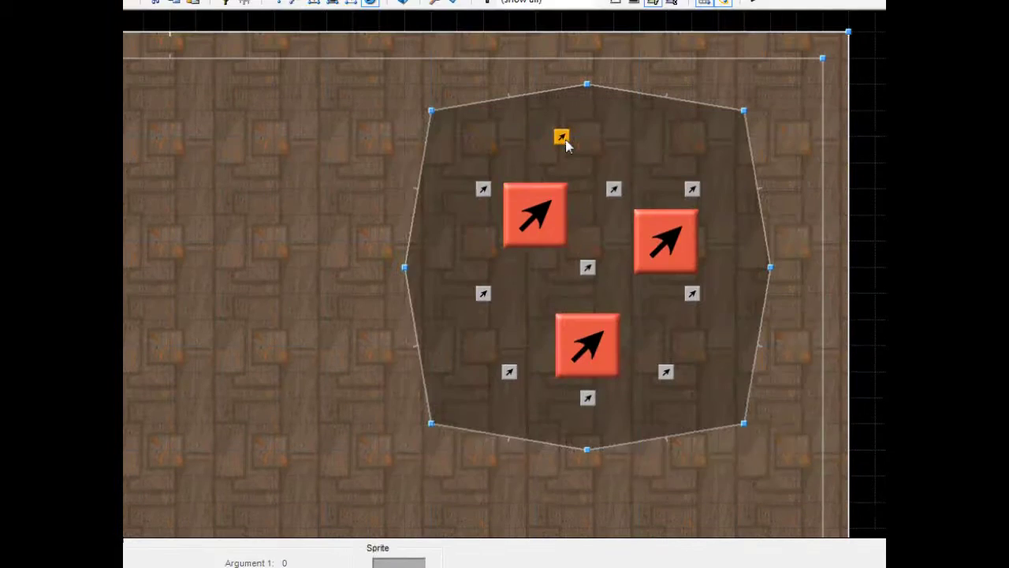
# - Give the topmost Map Spot, above the upper-left monster, the tag 4
pyautogui.click(561, 137)
pyautogui.doubleClick(560, 186)
pyautogui.click(400, 194)
pyautogui.doubleClick(362, 238)
pyautogui.write('4')
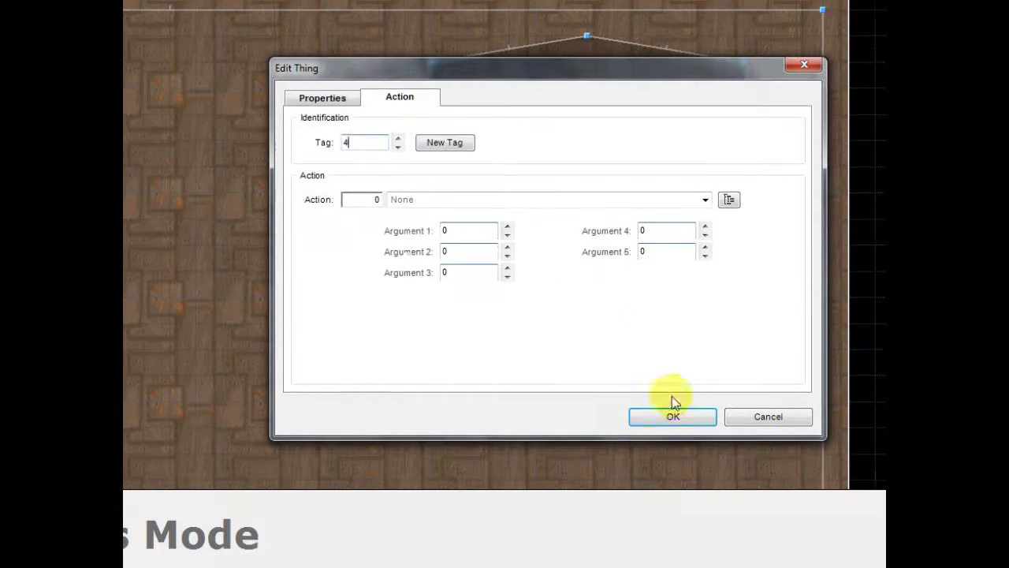
pyautogui.click(673, 417)
# - Give the Map Spot between the upper-left and right monsters the tag 5
pyautogui.doubleClick(605, 150)
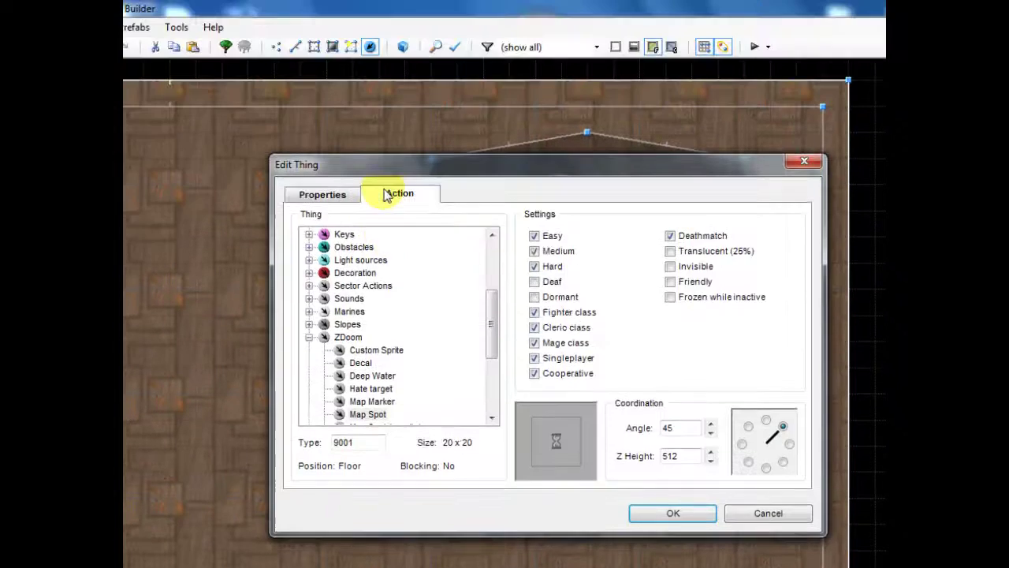
pyautogui.click(399, 97)
pyautogui.doubleClick(365, 143)
pyautogui.write('5')
pyautogui.click(672, 512)
# - Give the Map Spot in the centre of the octagon, among the three monsters, the tag 6
pyautogui.click(591, 319)
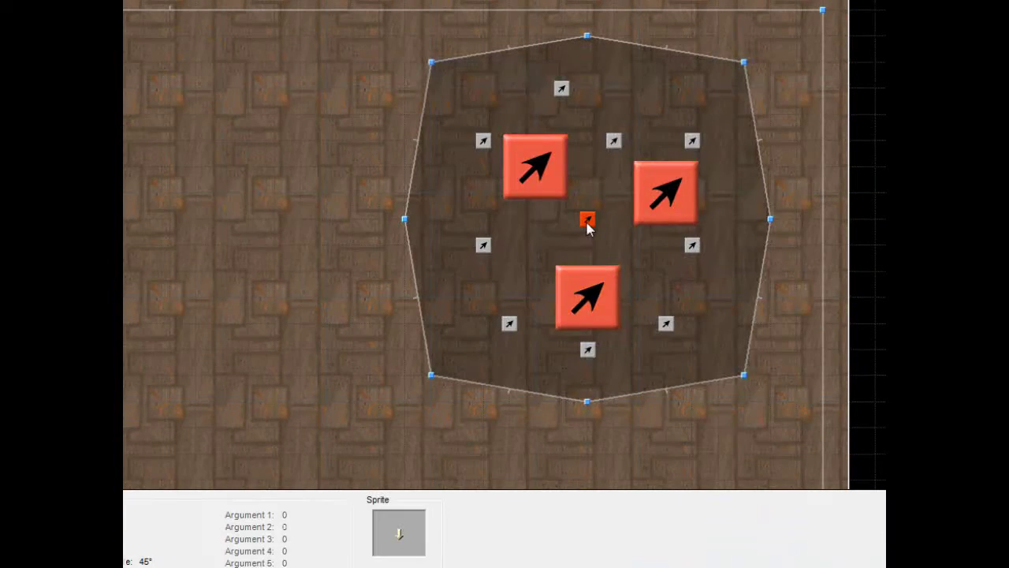
pyautogui.doubleClick(591, 318)
pyautogui.click(401, 147)
pyautogui.doubleClick(365, 192)
pyautogui.write('6')
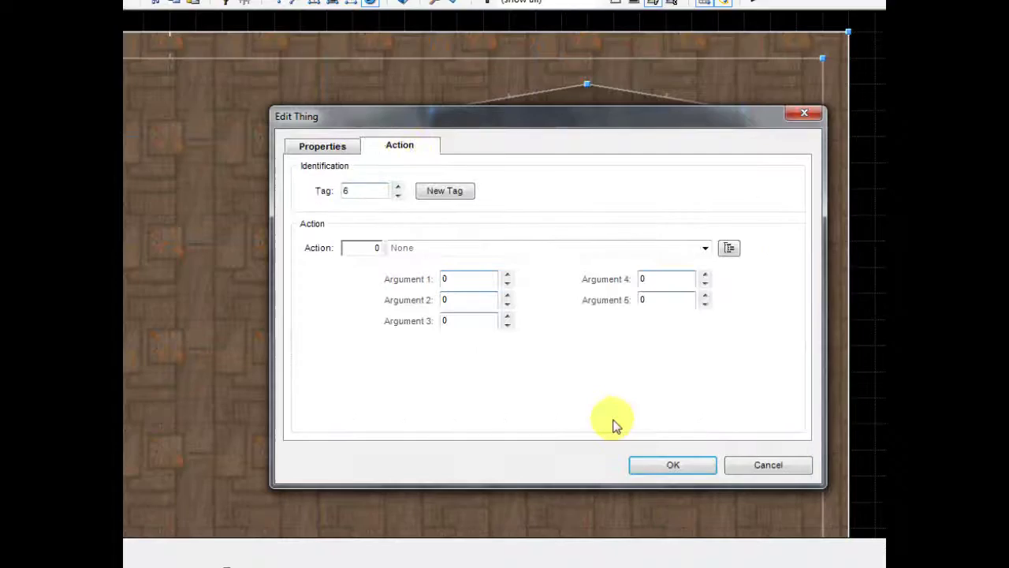
pyautogui.click(637, 367)
# - Give the bottommost Map Spot, directly below the lowest monster, the tag 7
pyautogui.doubleClick(590, 304)
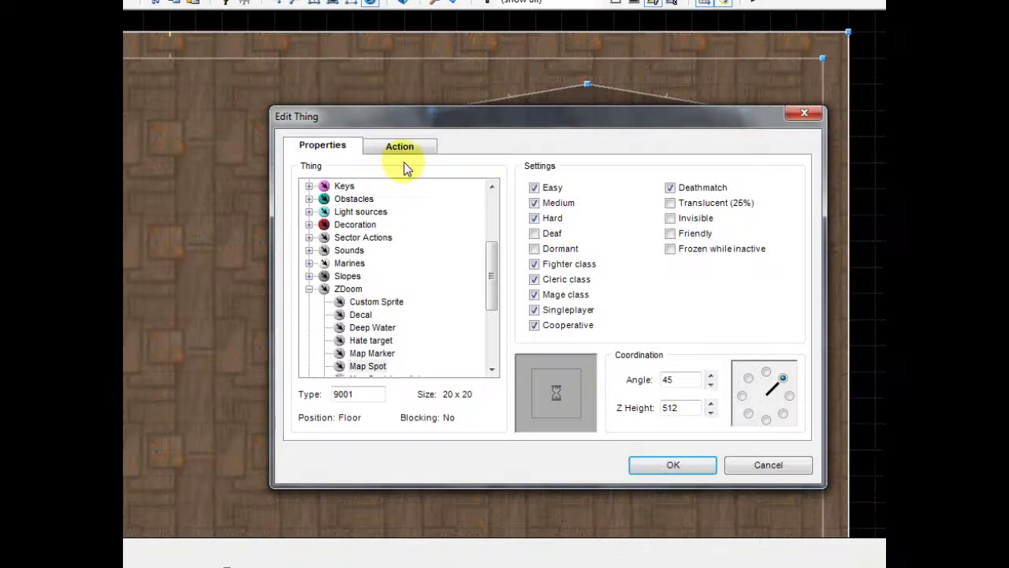
pyautogui.click(399, 145)
pyautogui.doubleClick(351, 190)
pyautogui.write('7')
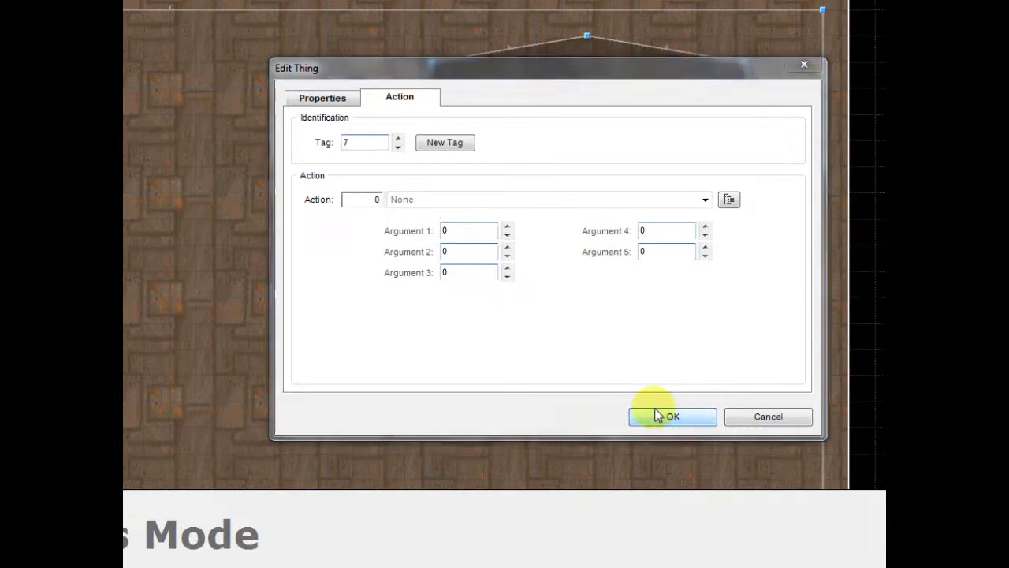
pyautogui.click(655, 410)
# - Give the Map Spot above the right monster, near the octagon's upper-right edge, the tag 8
pyautogui.rightClick(697, 143)
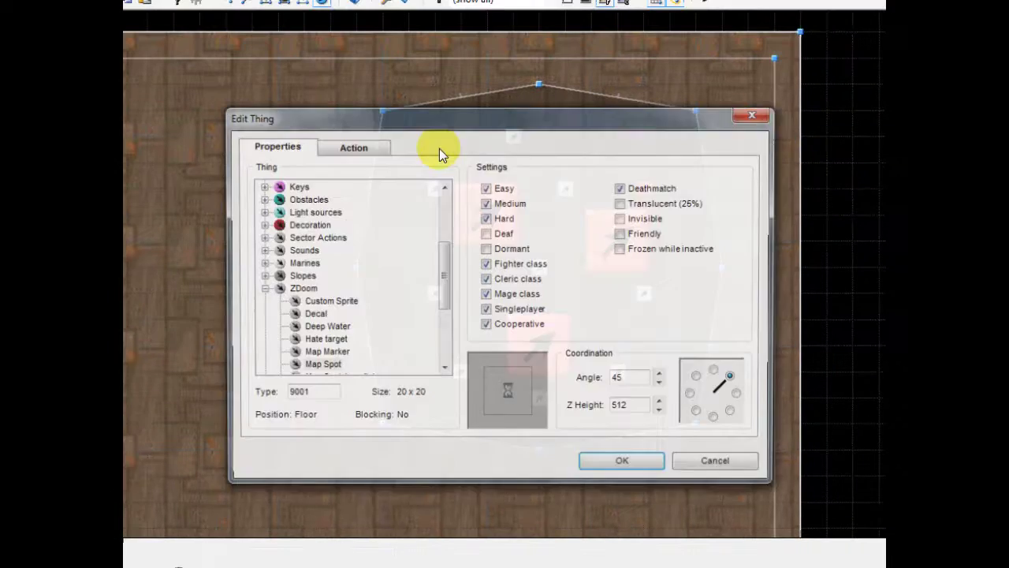
pyautogui.click(426, 101)
pyautogui.doubleClick(308, 238)
pyautogui.write('8')
pyautogui.click(614, 509)
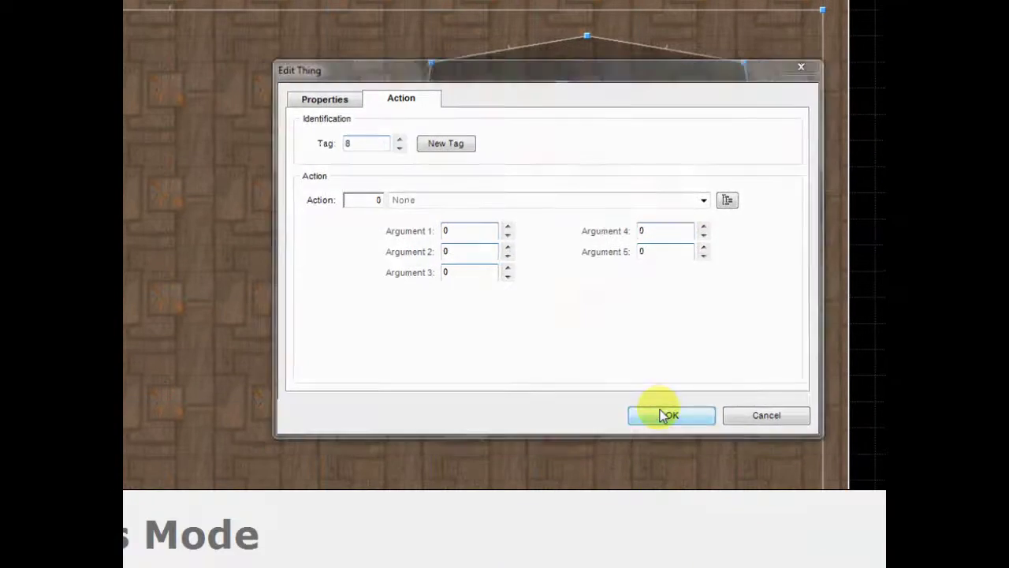
# - Give the Map Spot below the right monster, near the octagon's right edge, the tag 9
pyautogui.doubleClick(690, 249)
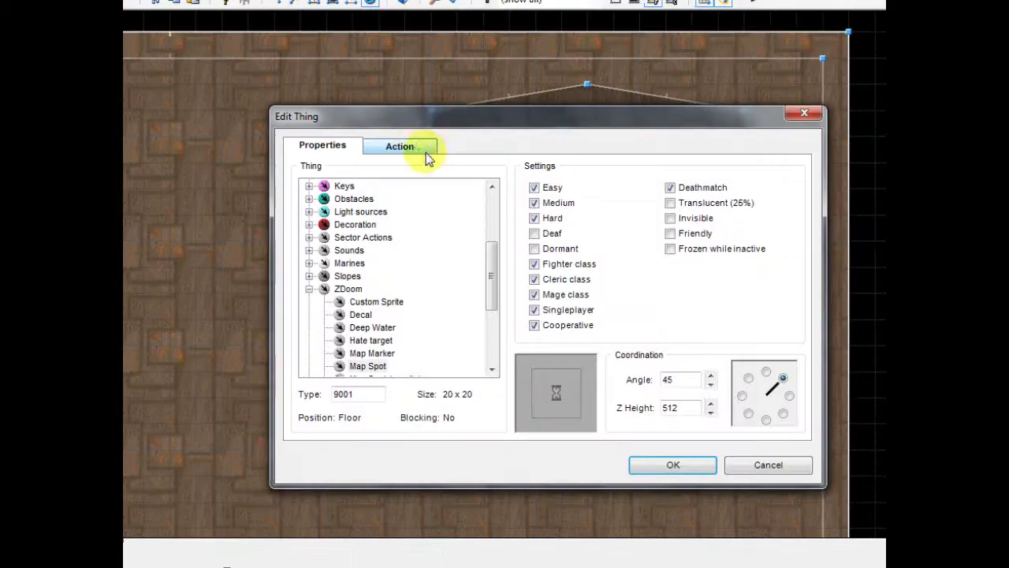
pyautogui.click(404, 146)
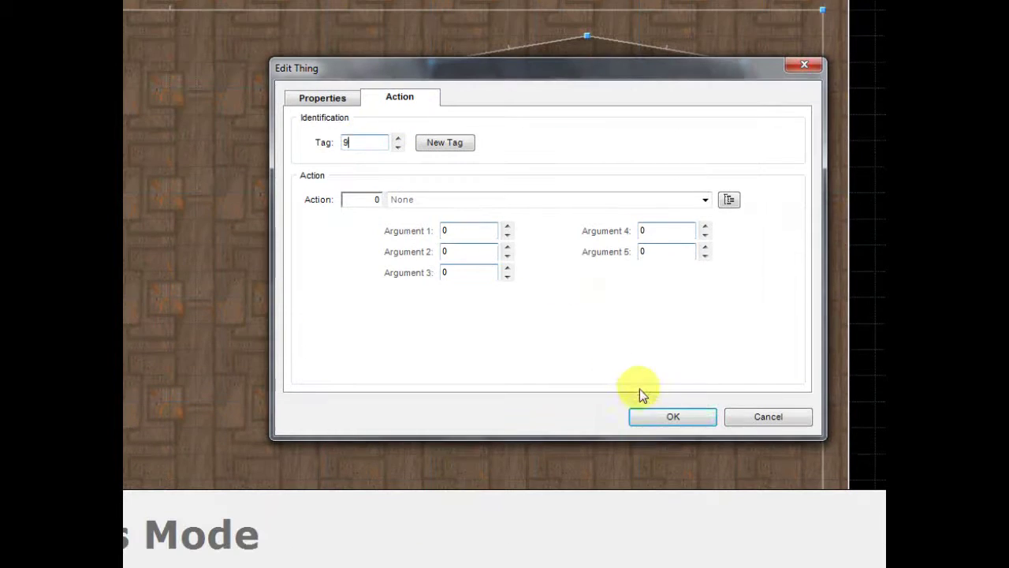
pyautogui.click(673, 465)
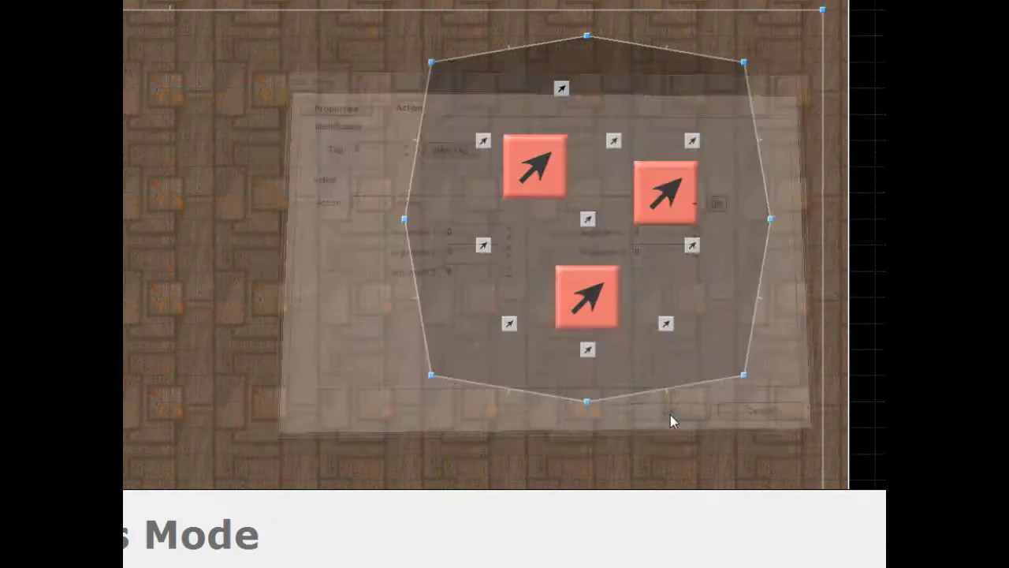
# - Give the Map Spot to the lower right of the lowest monster the tag 10
pyautogui.doubleClick(665, 372)
pyautogui.click(399, 99)
pyautogui.doubleClick(368, 142)
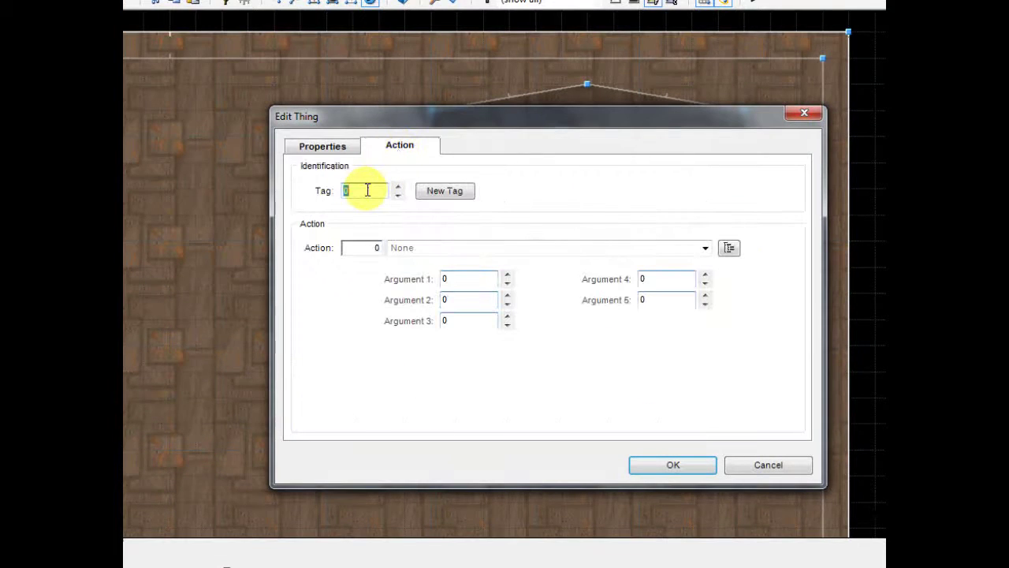
pyautogui.write('18')
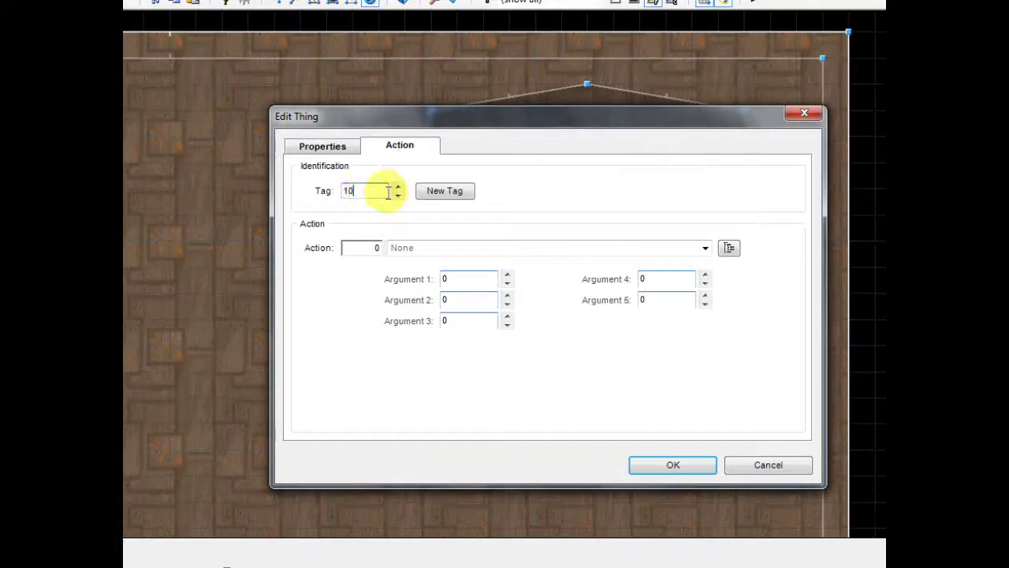
pyautogui.click(686, 465)
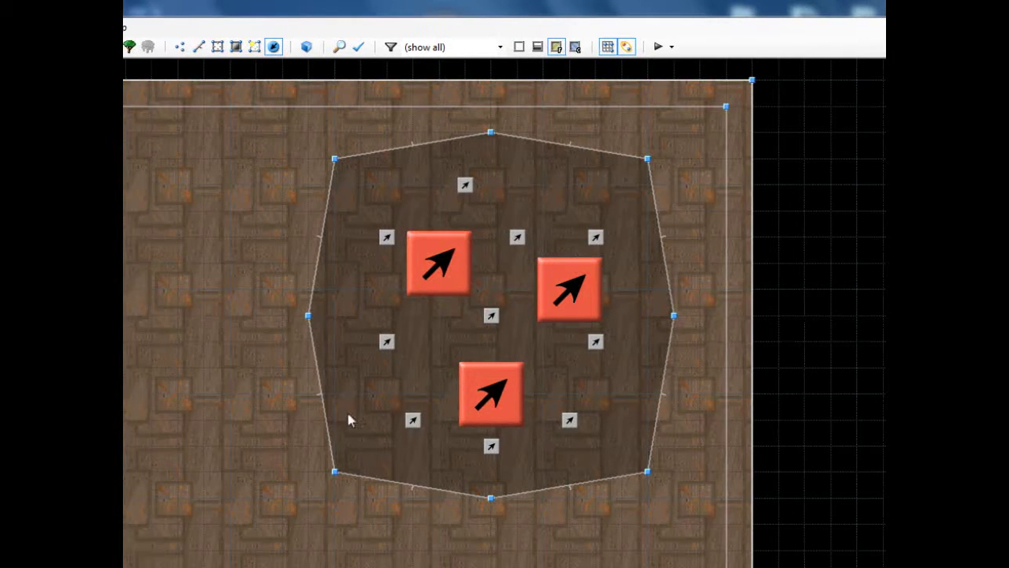
# - Open the script editor and start the map script with #include "zcommon.acs"
pyautogui.scroll(-1, 392, 404)
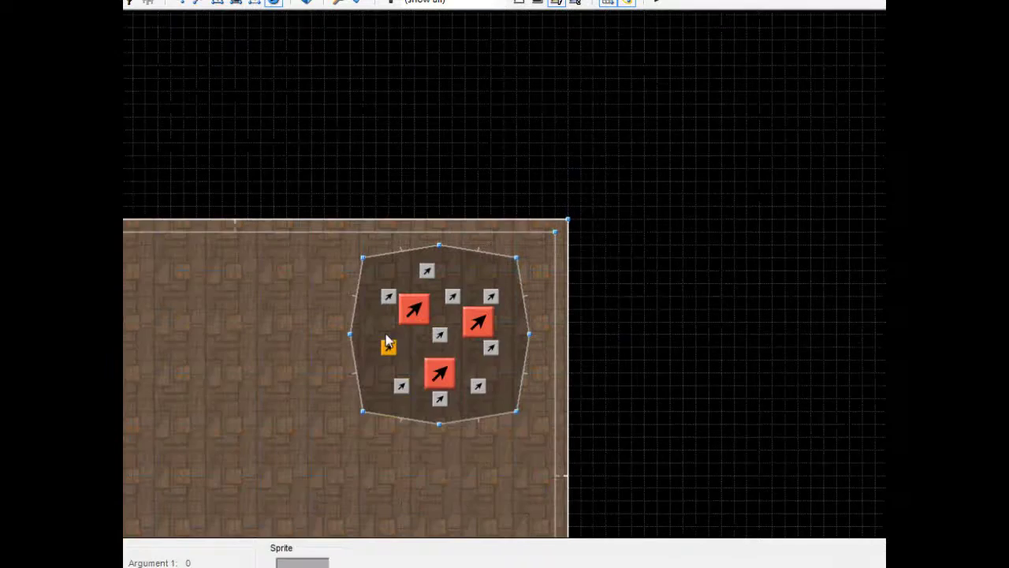
pyautogui.scroll(1, 384, 336)
pyautogui.press('Down')
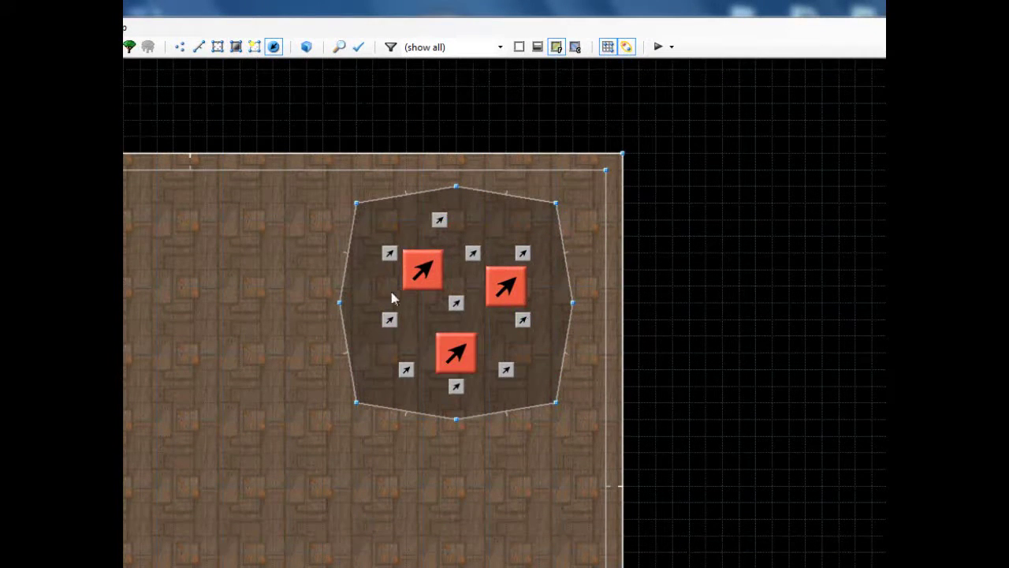
pyautogui.press('Left')
pyautogui.press('Left')
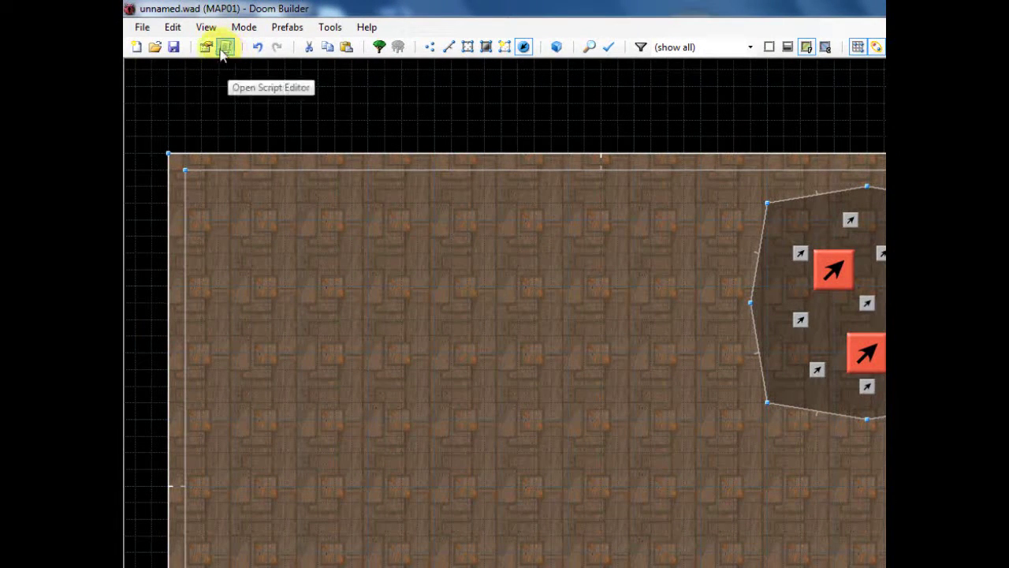
pyautogui.click(225, 47)
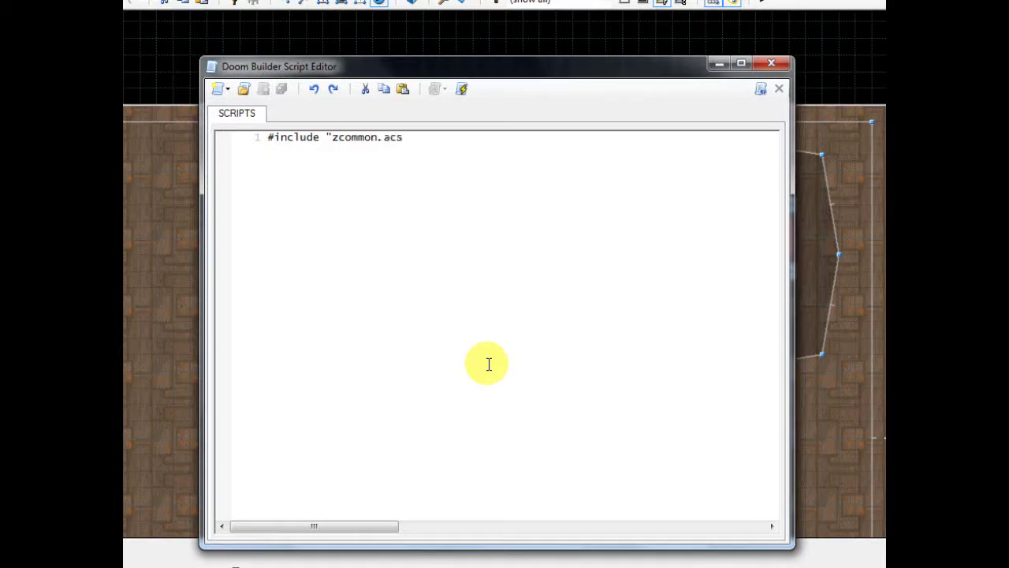
pyautogui.write('"')
pyautogui.press('Return')
pyautogui.press('Return')
# - Declare "script 1 (void)" below the include line, with an empty pair of braces as its body
pyautogui.write('script 1')
pyautogui.write('(void)')
pyautogui.press('Return')
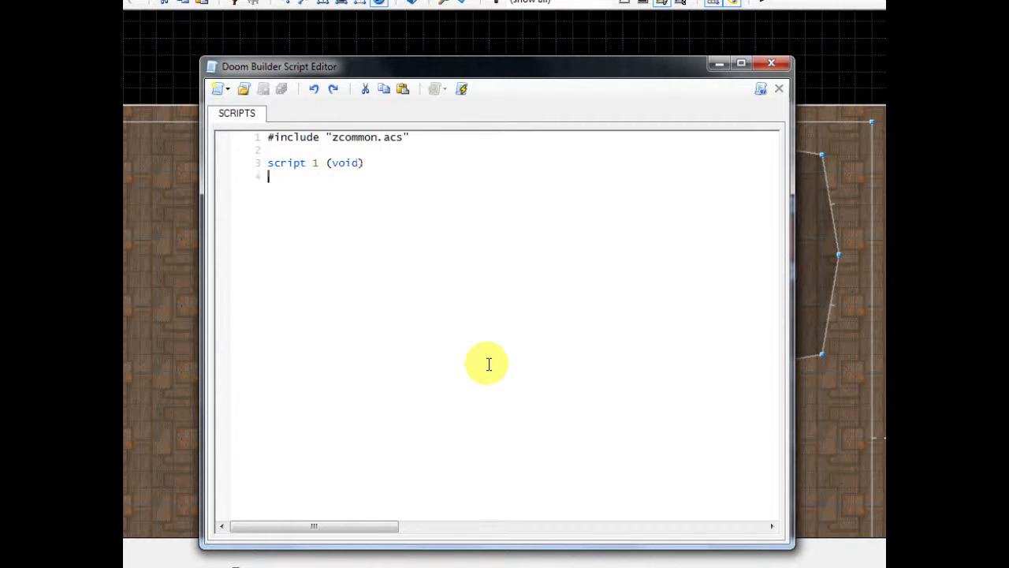
pyautogui.write('{')
pyautogui.press('Return')
pyautogui.press('Return')
pyautogui.write('}')
# - Add an indented print statement inside script 1 that shows the string "ARTILLERY REQUESTED!!"
pyautogui.press('Up')
pyautogui.press('Tab')
pyautogui.write('prit')
pyautogui.press('BackSpace')
pyautogui.write('nt(')
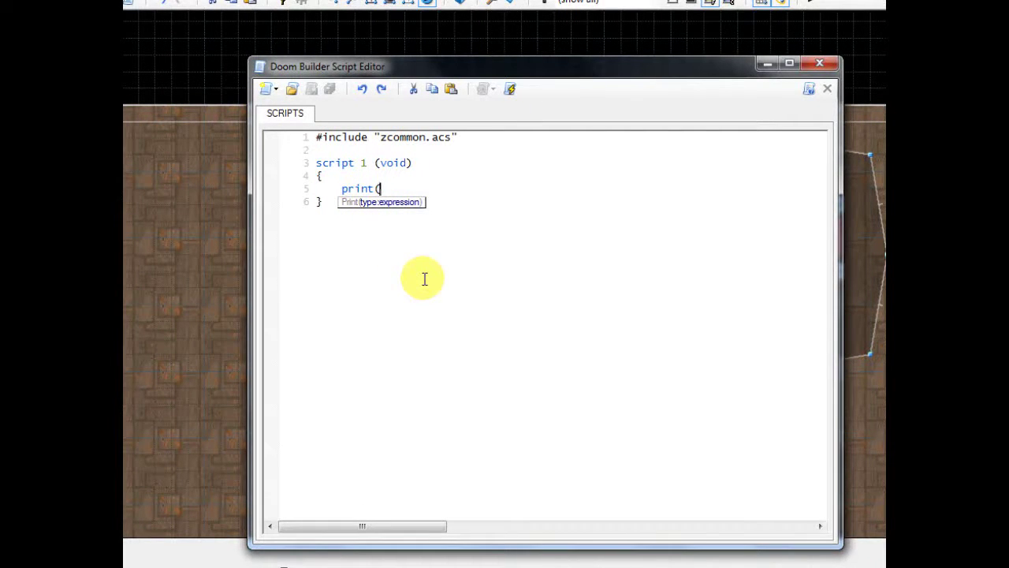
pyautogui.write('s: "')
pyautogui.press('Return')
pyautogui.press('BackSpace')
pyautogui.write('ARTILLERY REQUESTE')
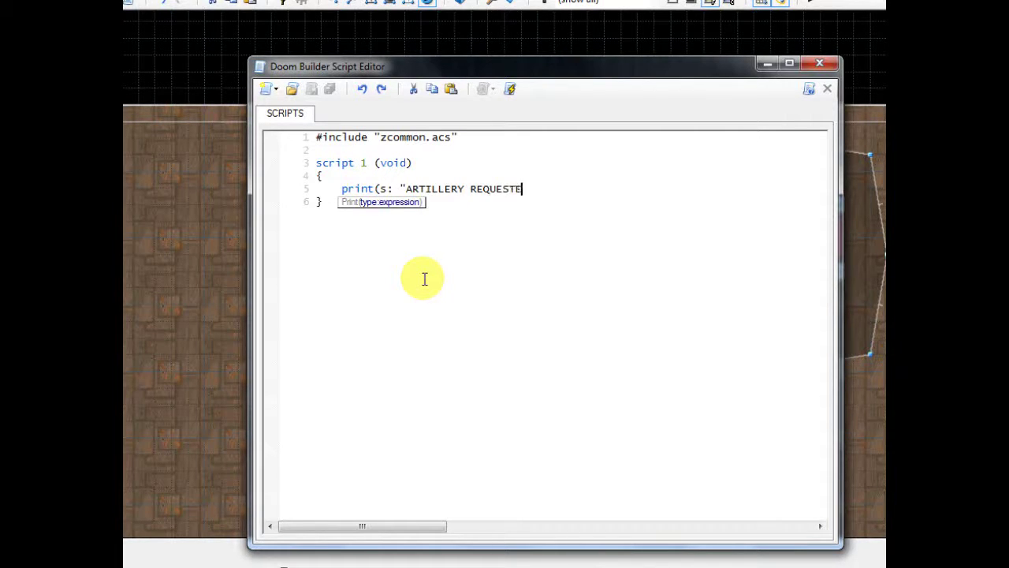
pyautogui.write('D!!"')
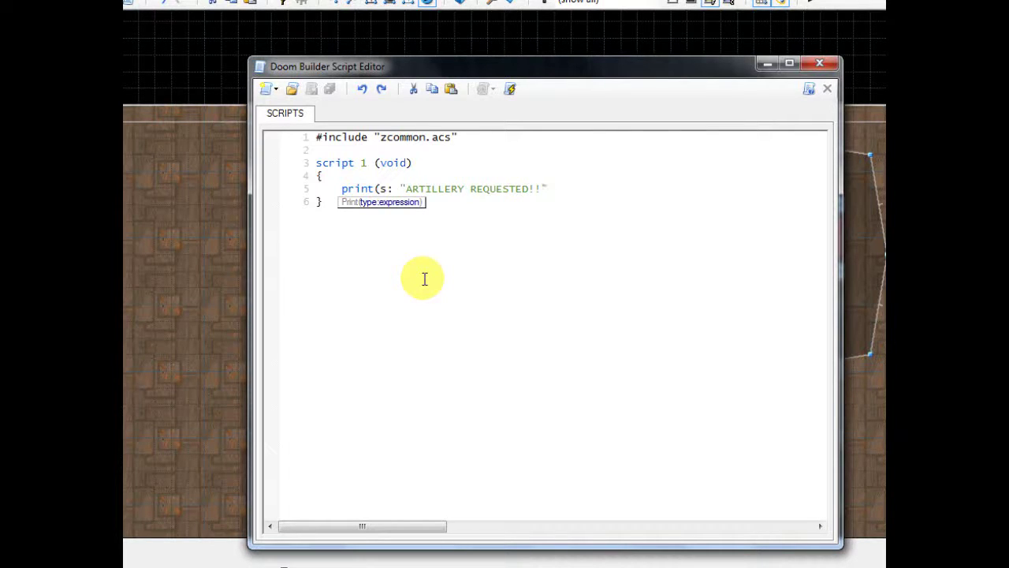
pyautogui.write(')')
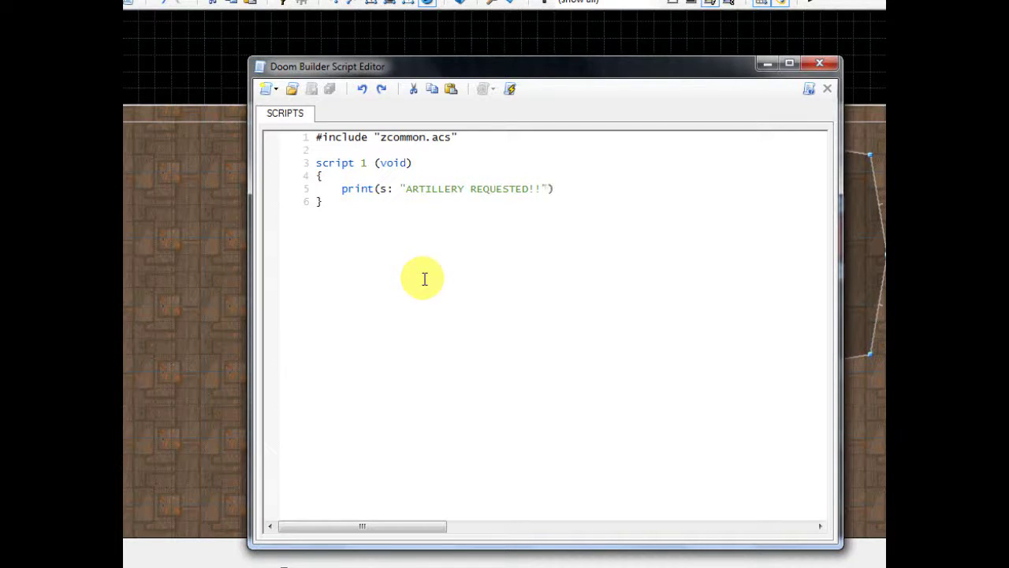
pyautogui.write(';')
# - Add the statement delay(130); below the print statement, separated by a blank line
pyautogui.press('Return')
pyautogui.press('Return')
pyautogui.write('delay(')
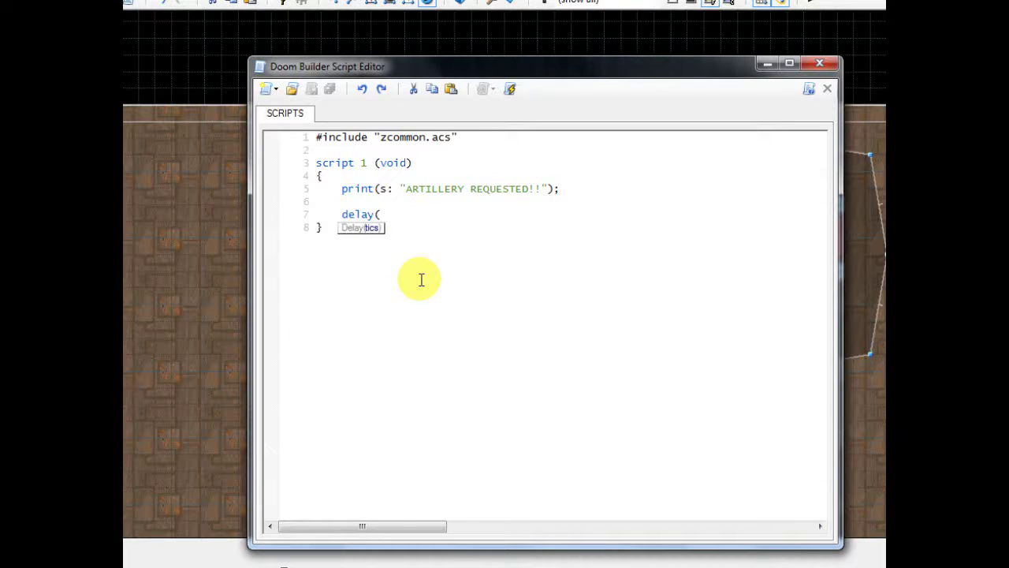
pyautogui.write('130);')
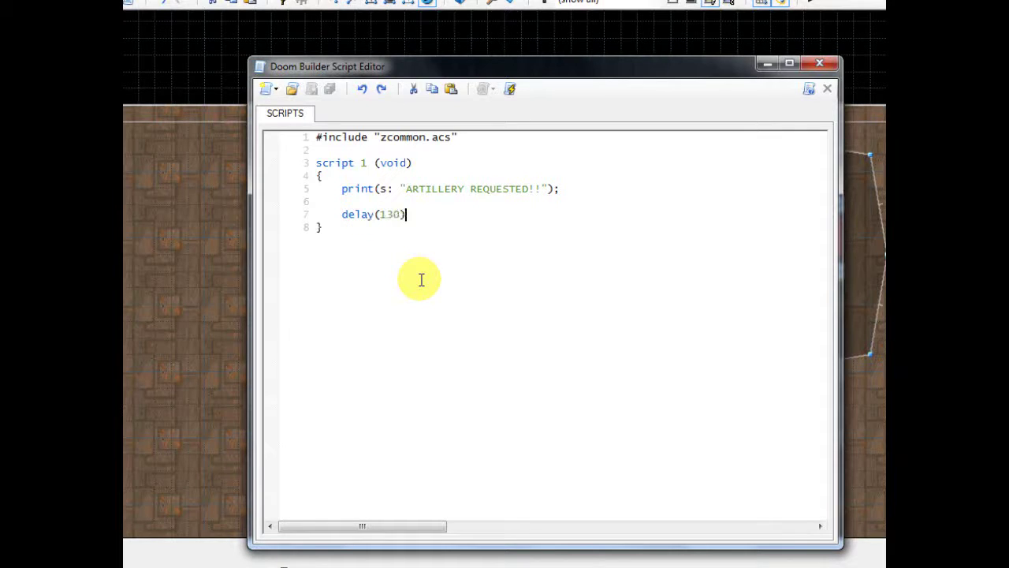
pyautogui.press('Left')
pyautogui.press('Left')
pyautogui.press('Left')
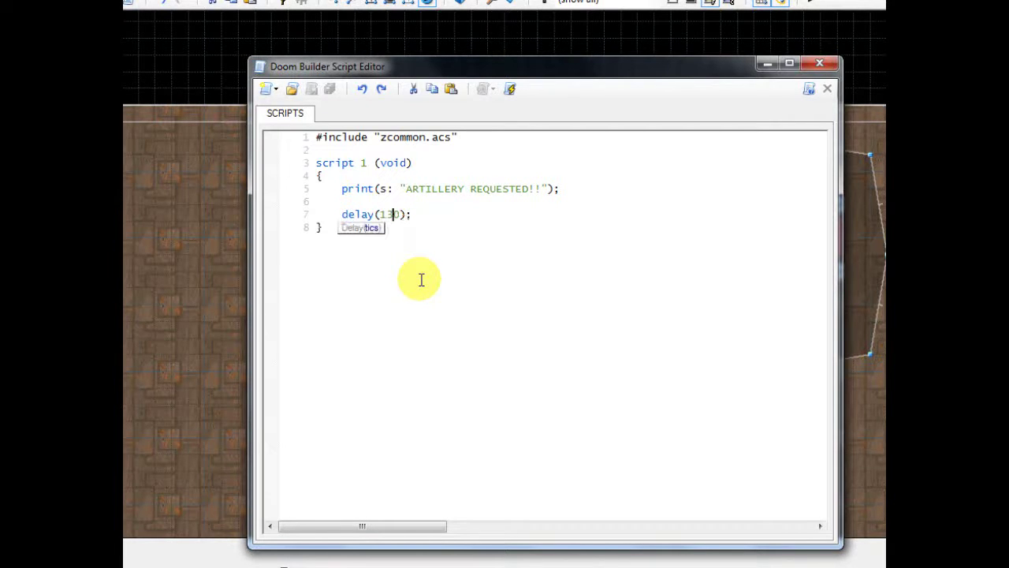
pyautogui.press('Left')
pyautogui.press('Right')
pyautogui.press('Left')
pyautogui.press('Left')
pyautogui.press('Right')
pyautogui.press('Right')
pyautogui.press('Right')
pyautogui.press('Right')
pyautogui.press('Right')
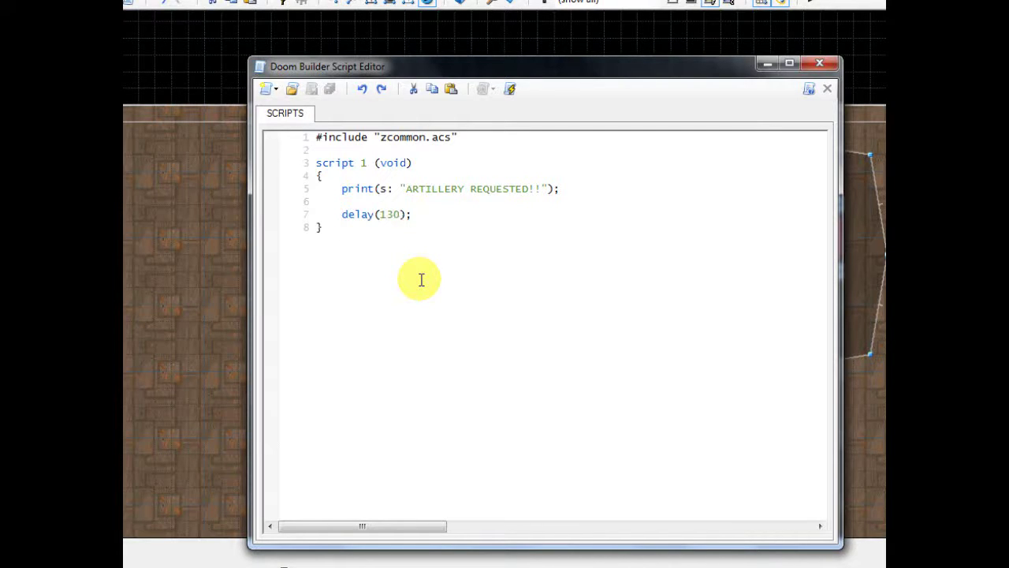
# - Begin a for loop below the delay statement, separated by a blank line, with initialization int i = 0; and condition i < 30;
pyautogui.press('Return')
pyautogui.press('Return')
pyautogui.write('for(')
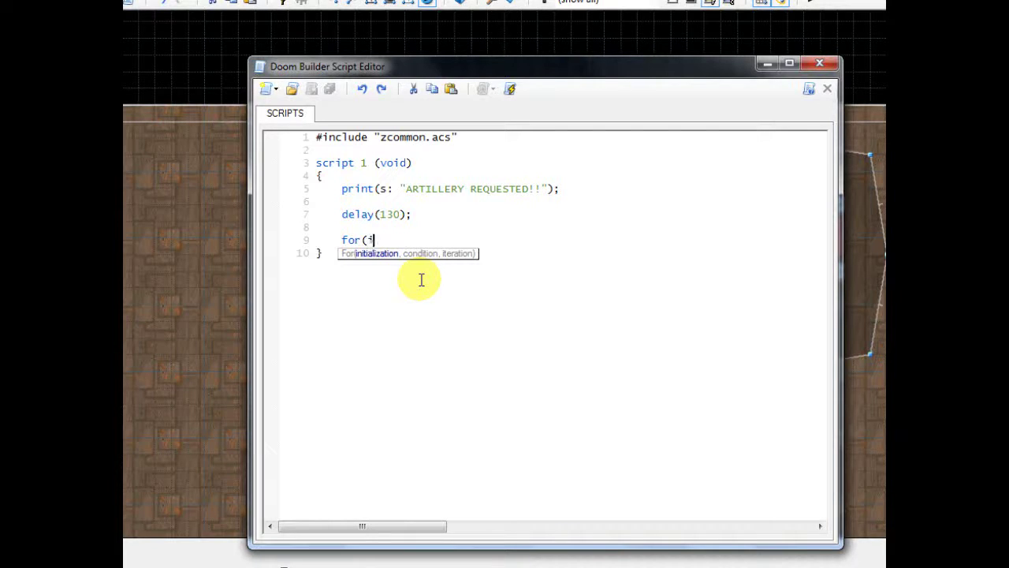
pyautogui.write('int i = 0;')
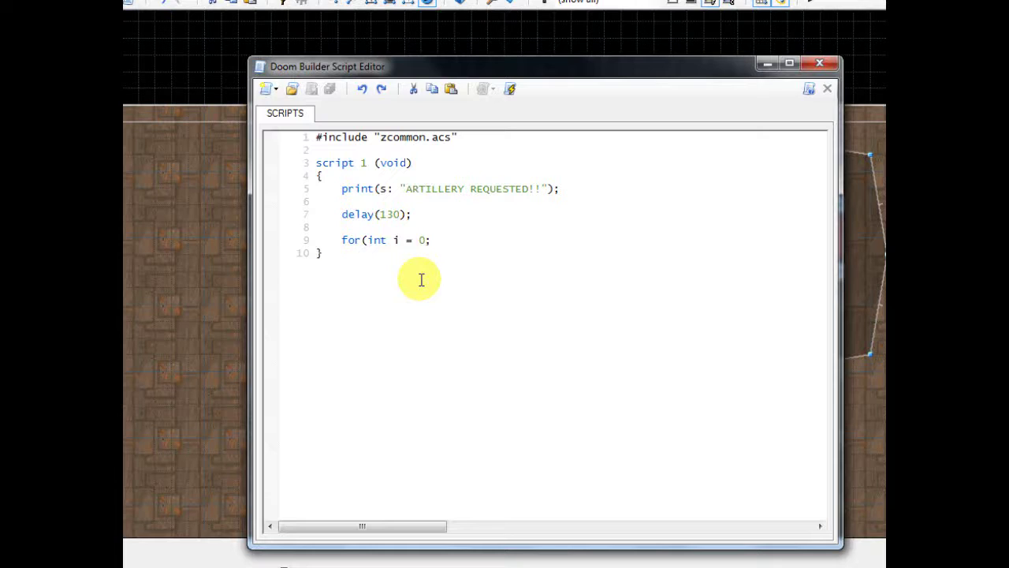
pyautogui.write('i < 30;')
# - Review the initialization and condition parts of the unfinished for loop header
pyautogui.click(429, 244)
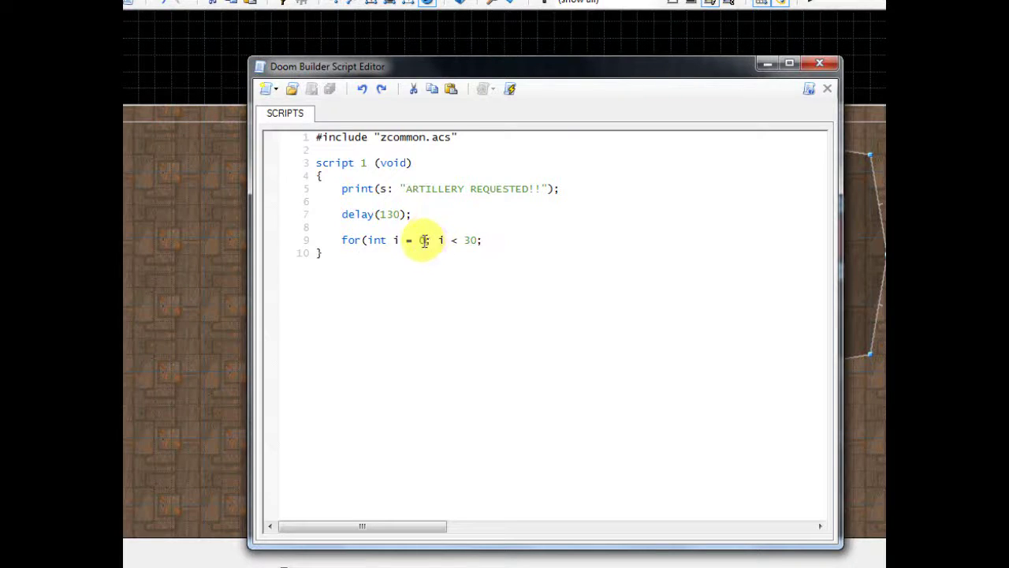
pyautogui.doubleClick(395, 239)
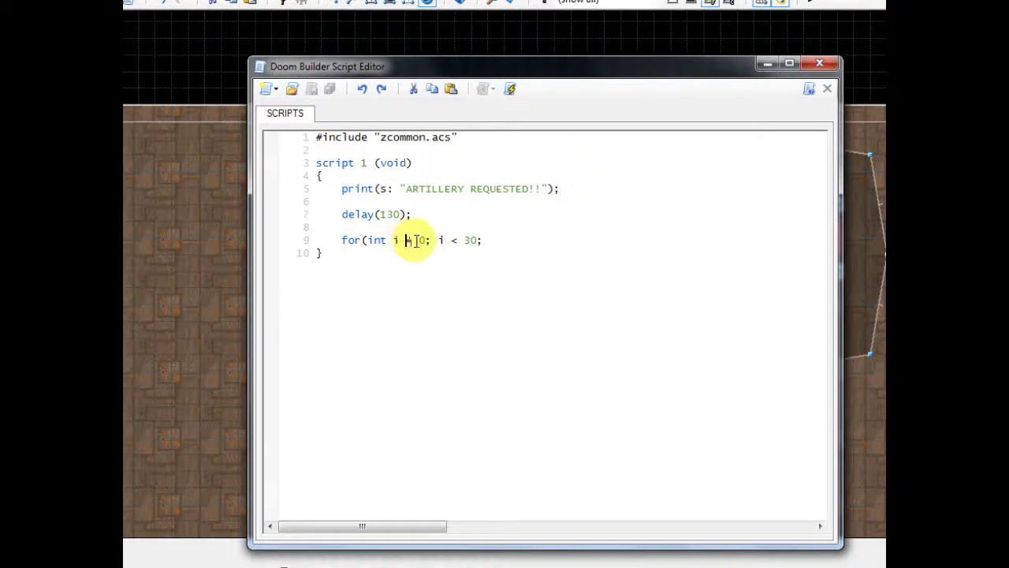
pyautogui.doubleClick(373, 242)
pyautogui.doubleClick(419, 240)
pyautogui.tripleClick(424, 243)
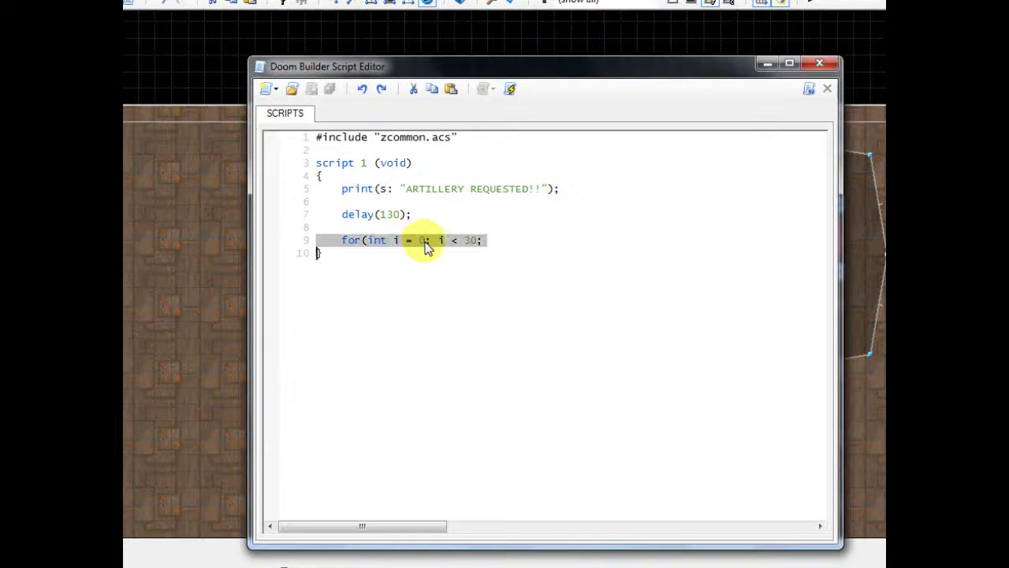
pyautogui.click(428, 241)
pyautogui.moveTo(482, 242); pyautogui.dragTo(438, 240)
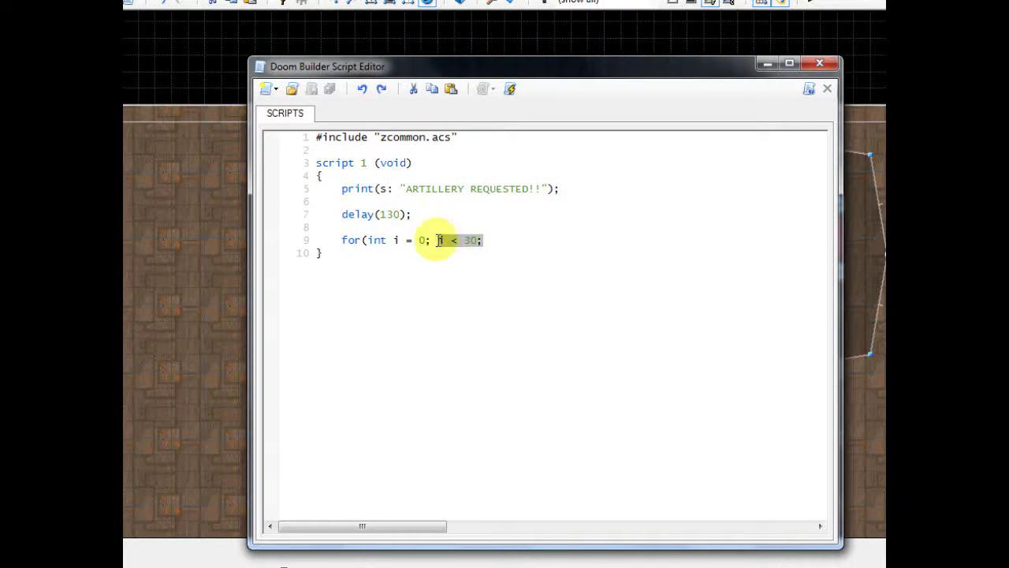
pyautogui.click(436, 241)
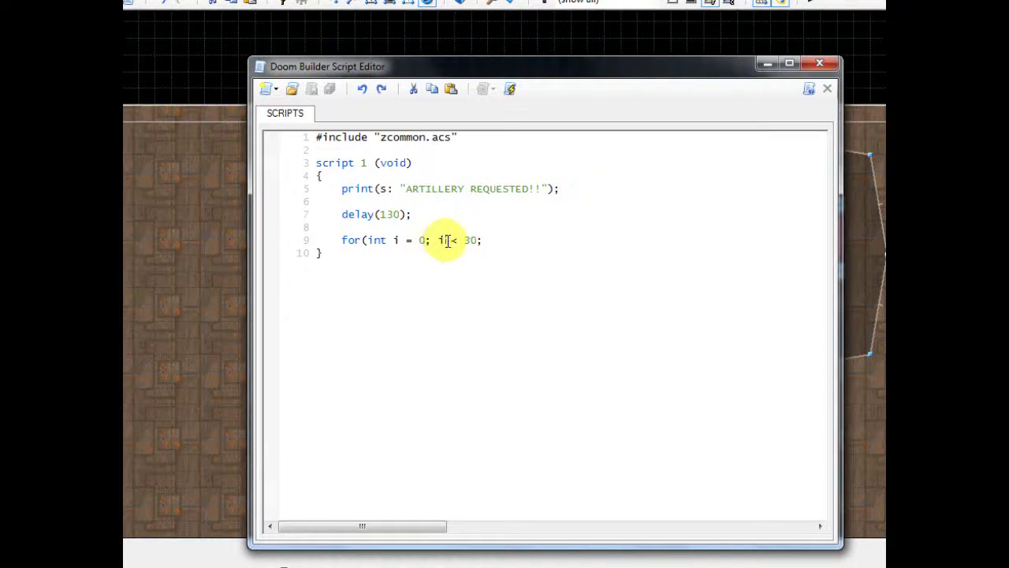
pyautogui.moveTo(477, 240); pyautogui.dragTo(440, 240)
pyautogui.click(476, 257)
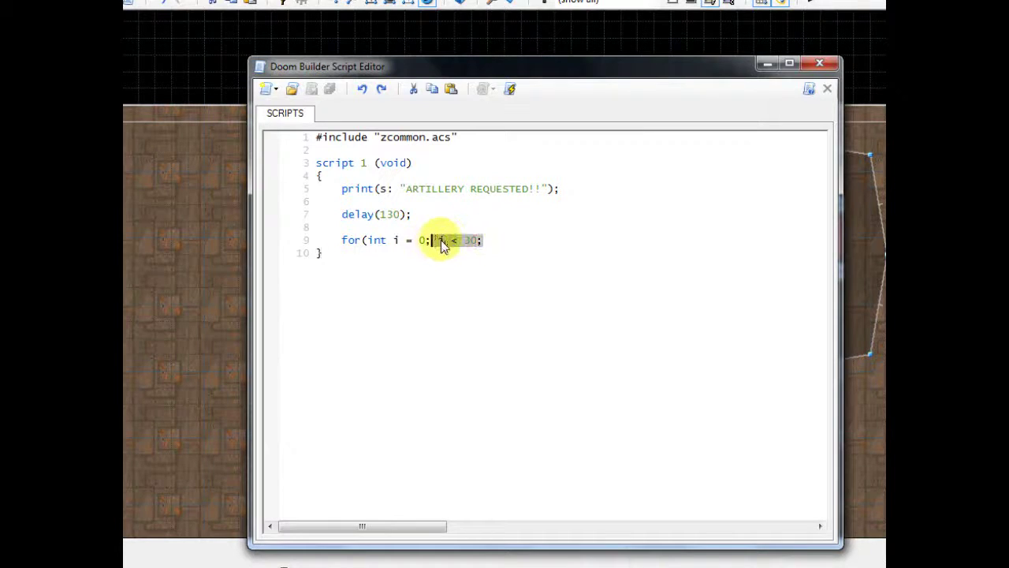
pyautogui.click(440, 240)
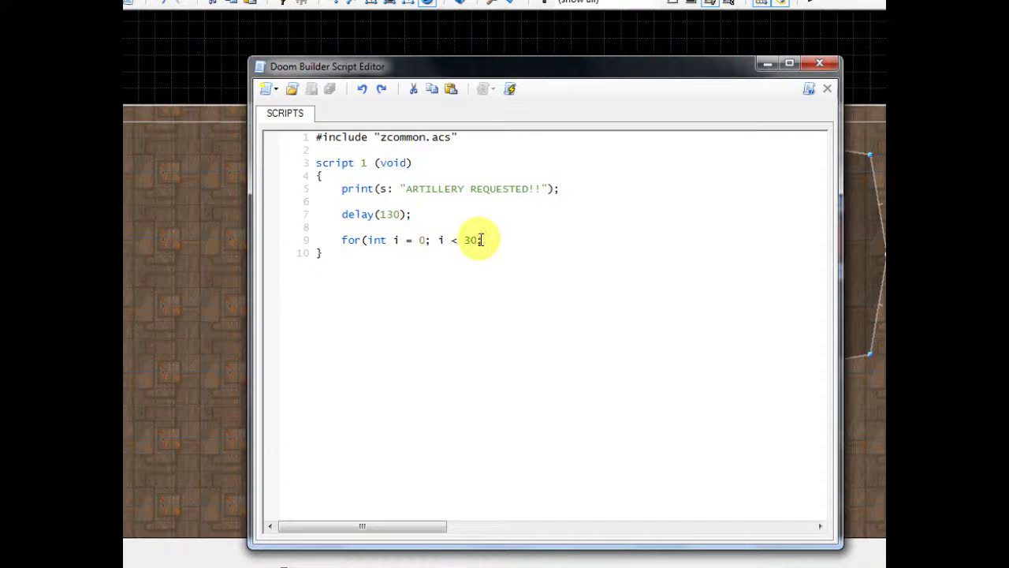
# - Complete the for loop header with i++) and add a pair of braces below it enclosing an empty line
pyautogui.click(518, 241)
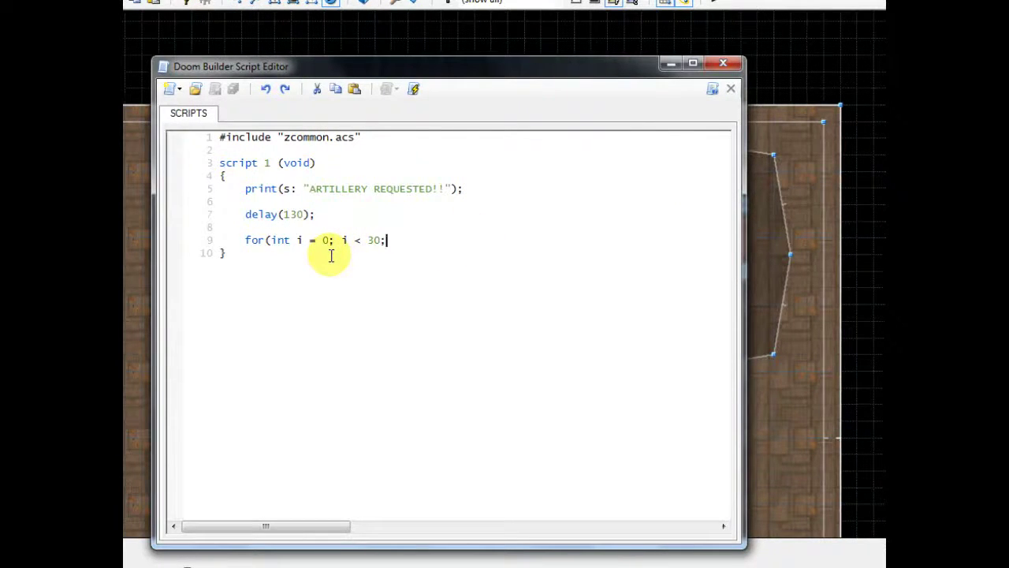
pyautogui.write('i++)')
pyautogui.press('Return')
pyautogui.write('{')
pyautogui.press('Return')
pyautogui.write('}')
pyautogui.press('Up')
pyautogui.press('Return')
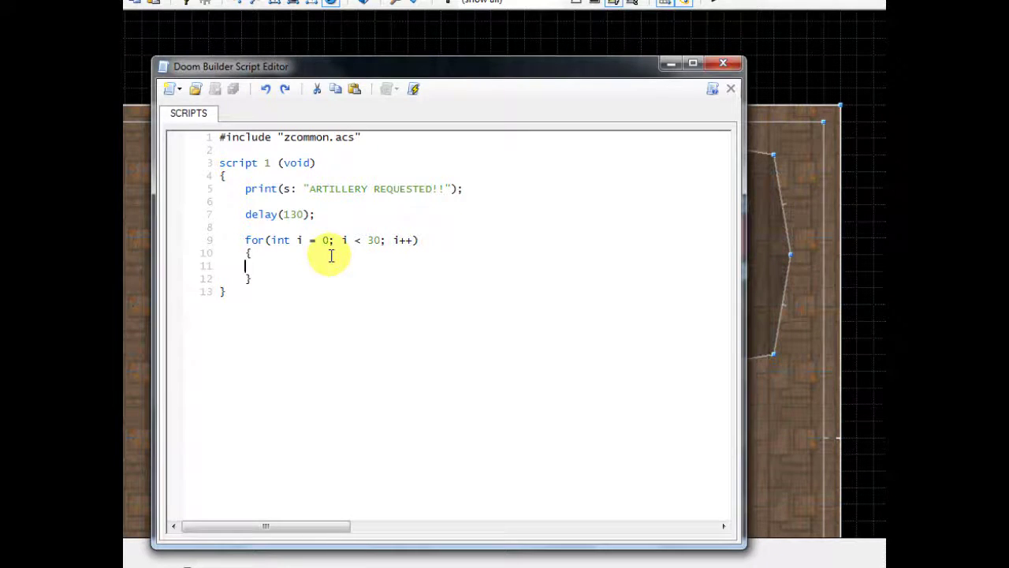